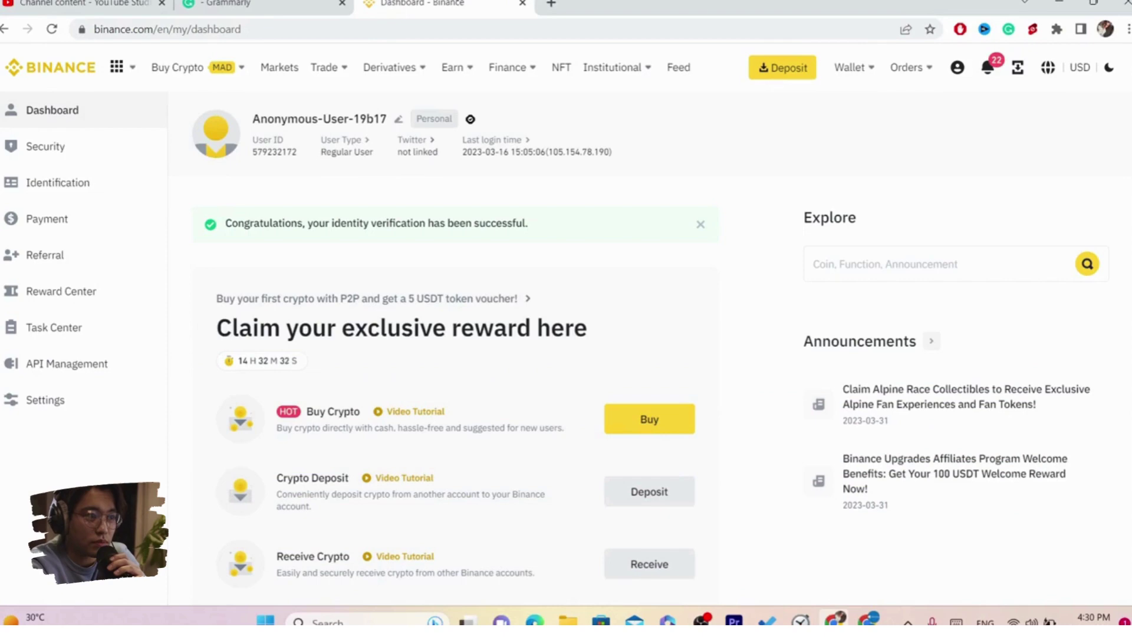
- Show the Wallet dropdown on the account dashboard, listing Fiat and Spot
mouse_move(863, 77)
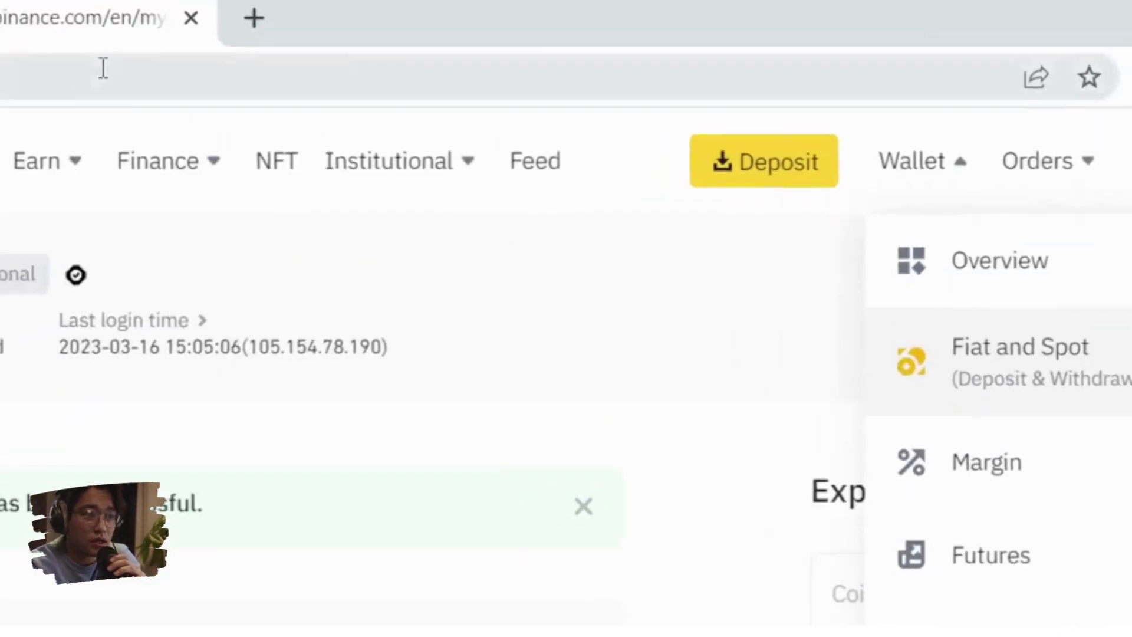
- Go to the Fiat and Spot wallet with its zero balances and start a wallet transfer
click(951, 370)
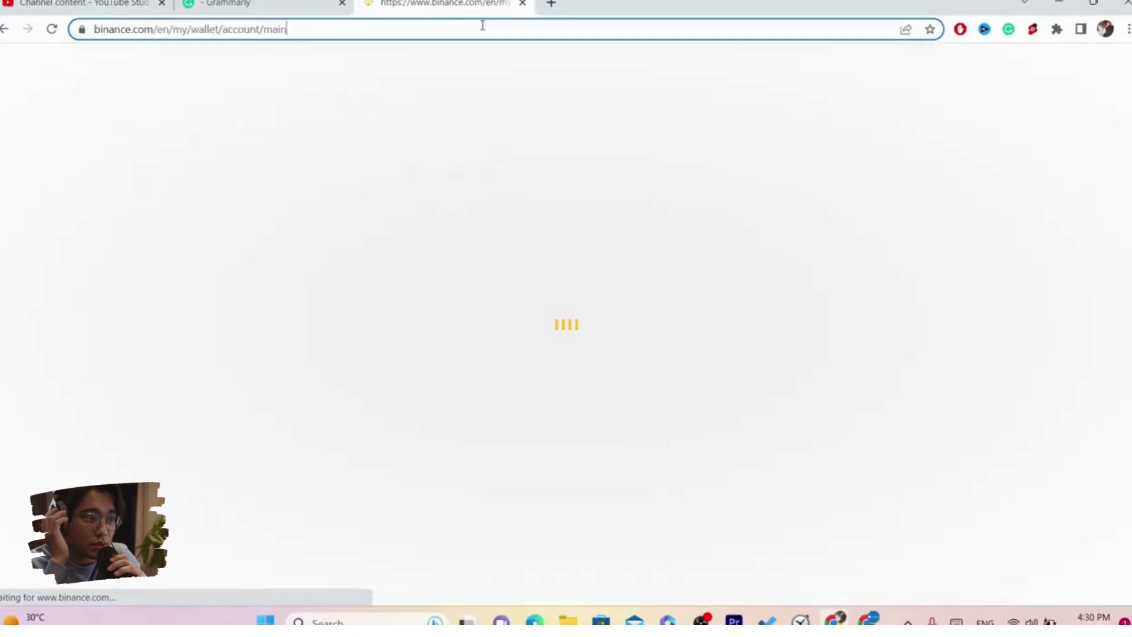
click(482, 26)
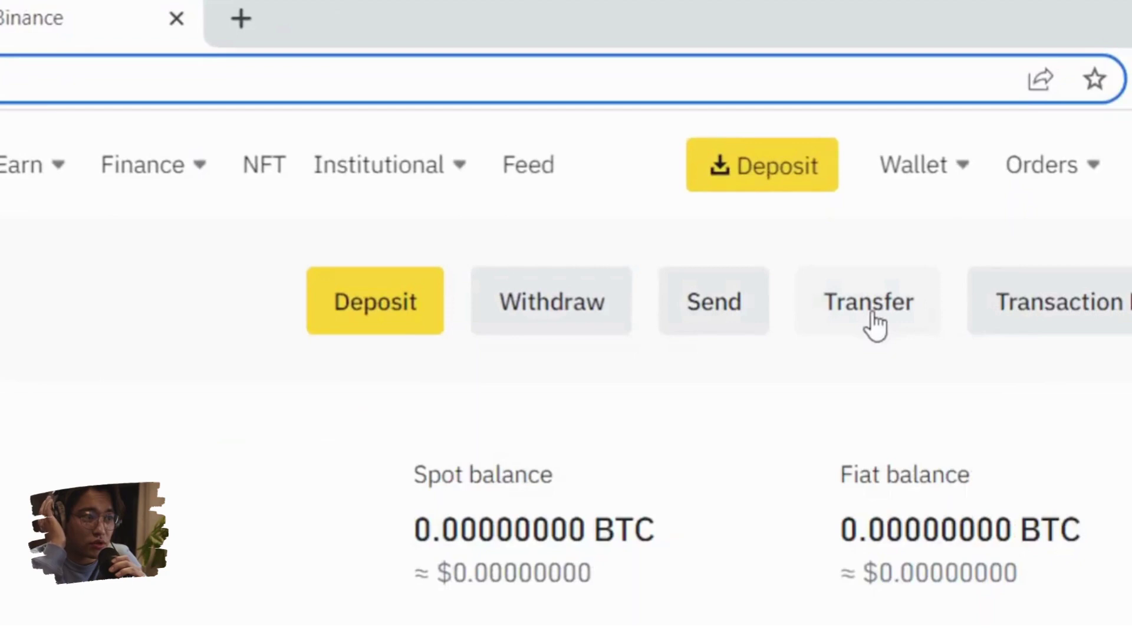
click(874, 310)
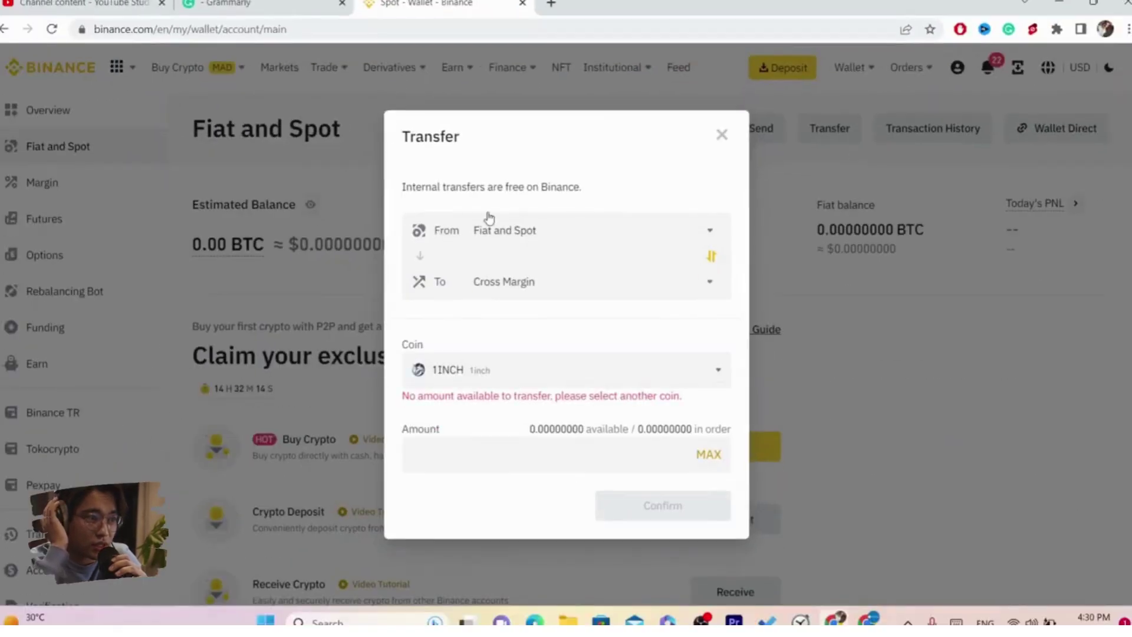
- Set the transfer route from Fiat and Spot to the Funding wallet
click(507, 249)
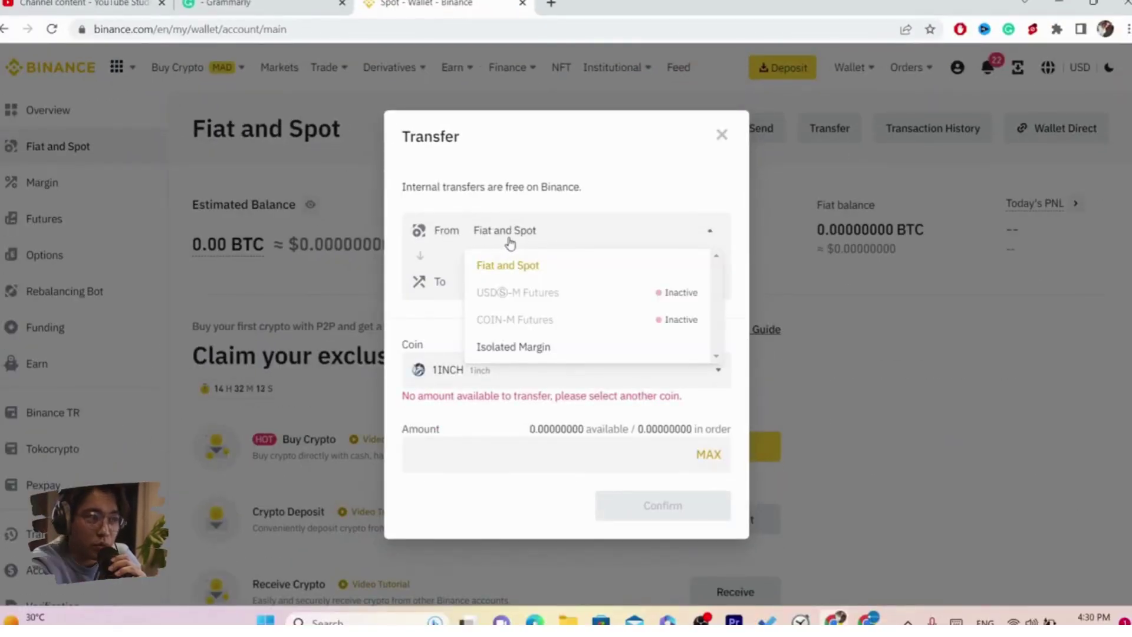
click(499, 236)
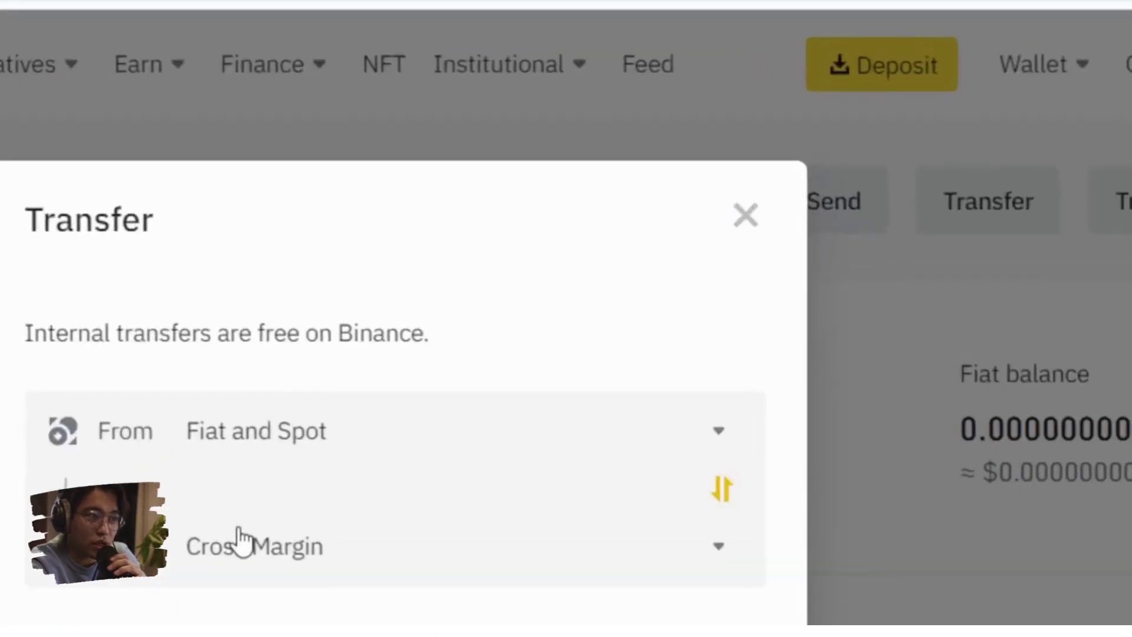
click(498, 280)
click(512, 426)
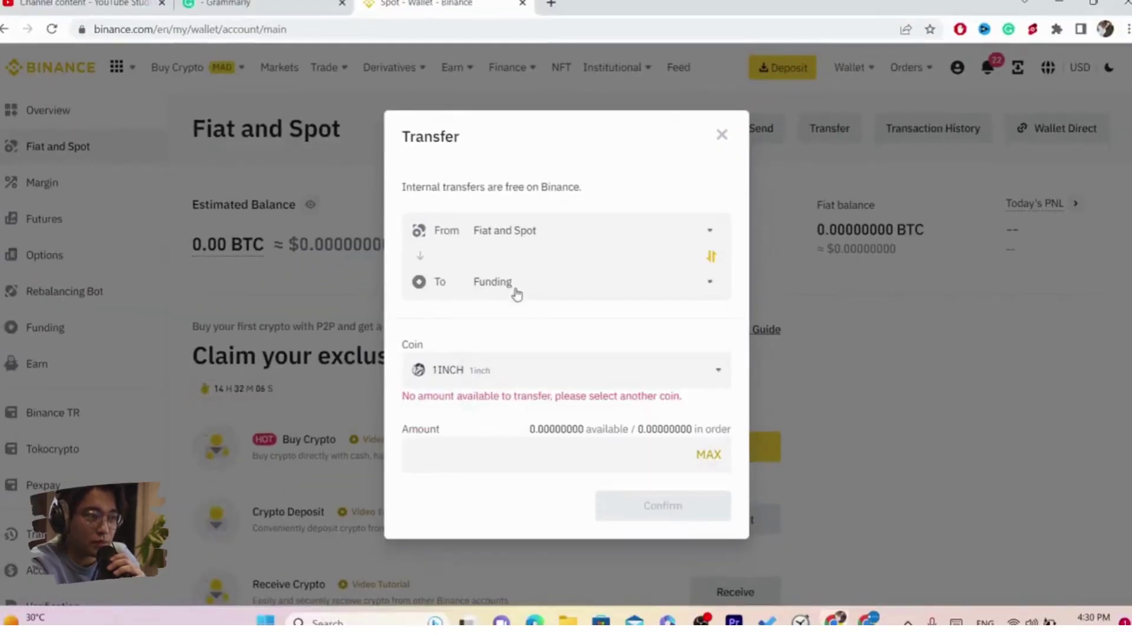
- Choose USDT as the coin, enter a transfer amount, then dismiss the transfer unsent
click(449, 372)
text(us)
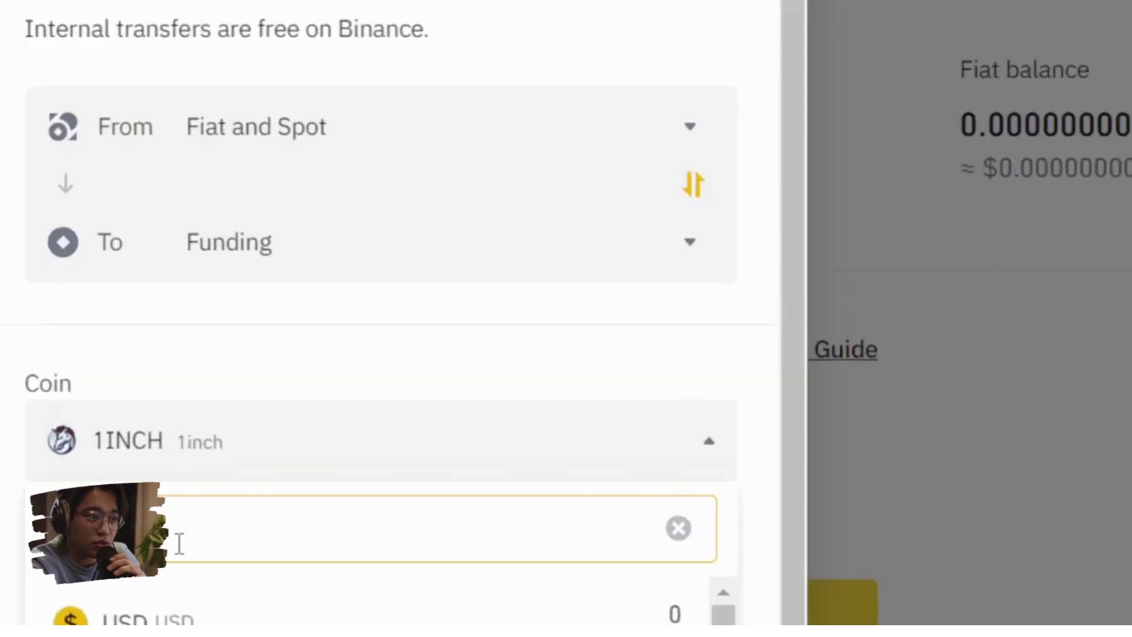
text(dt)
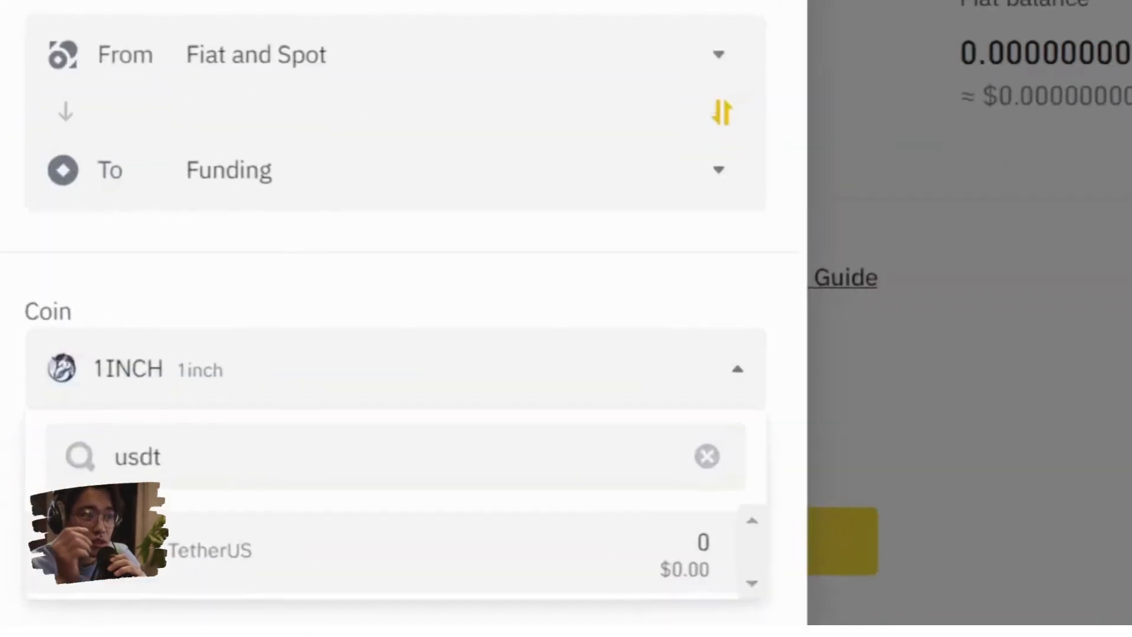
click(450, 452)
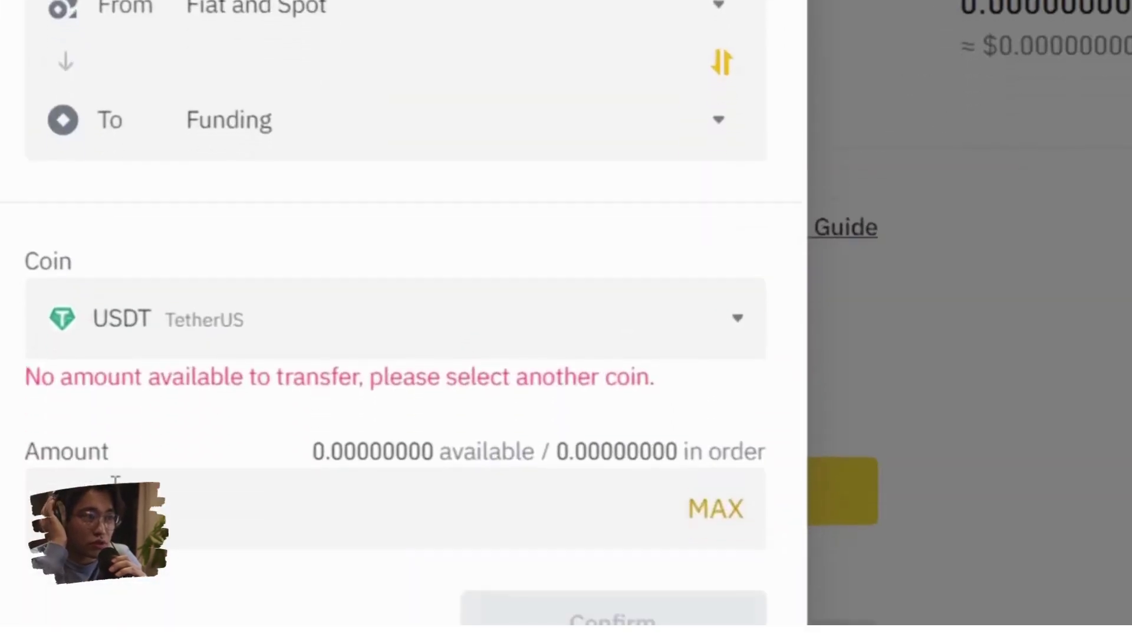
click(116, 481)
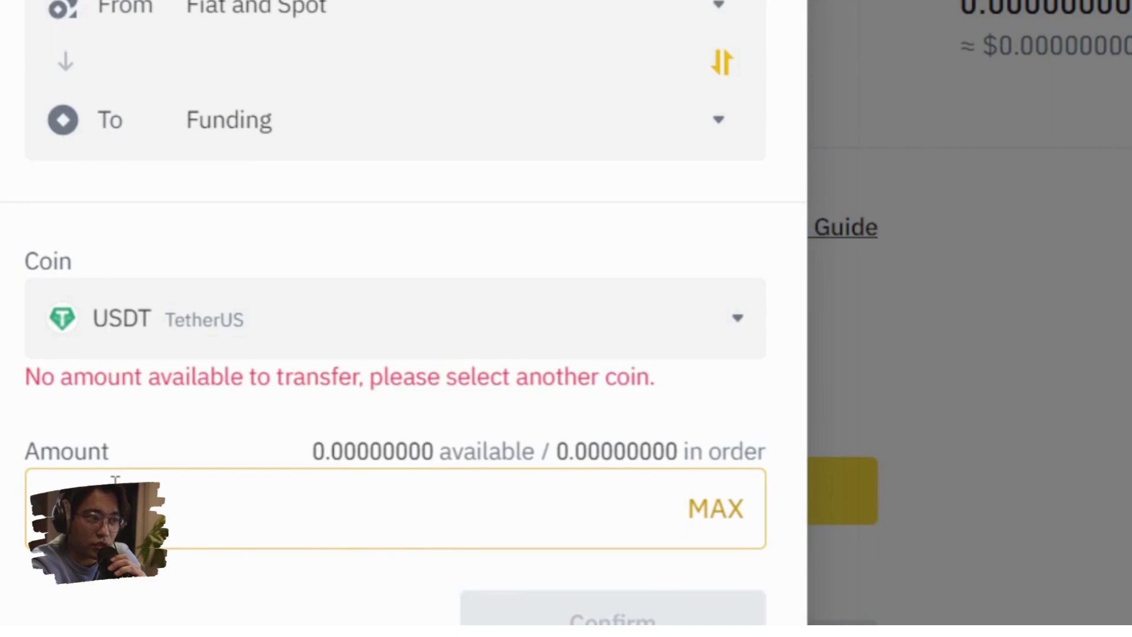
text(2000)
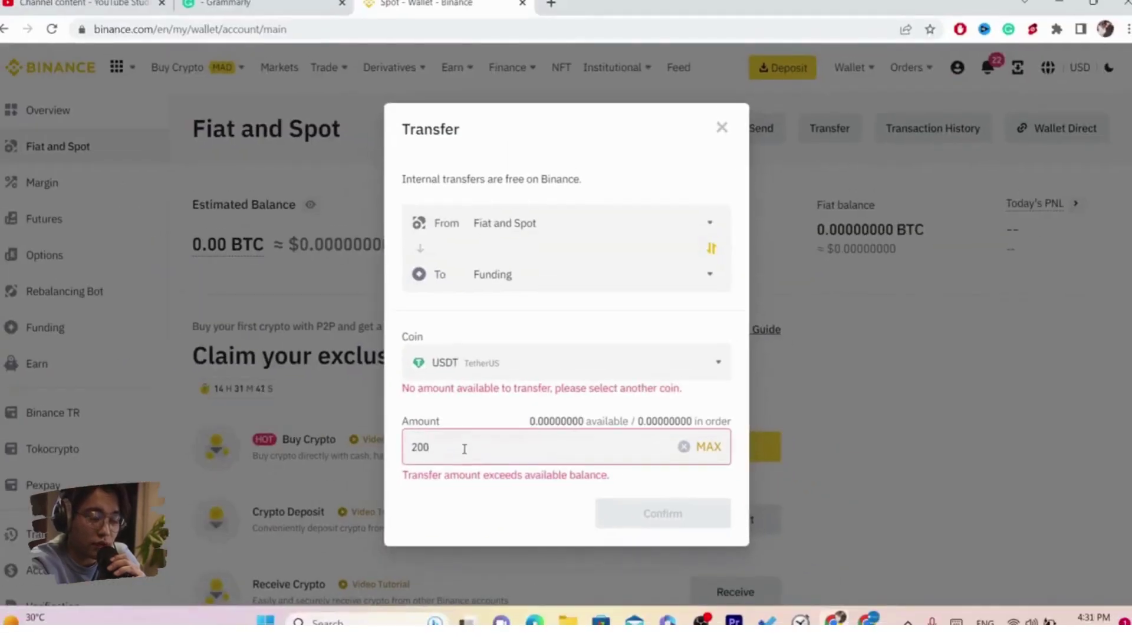
double_click(464, 448)
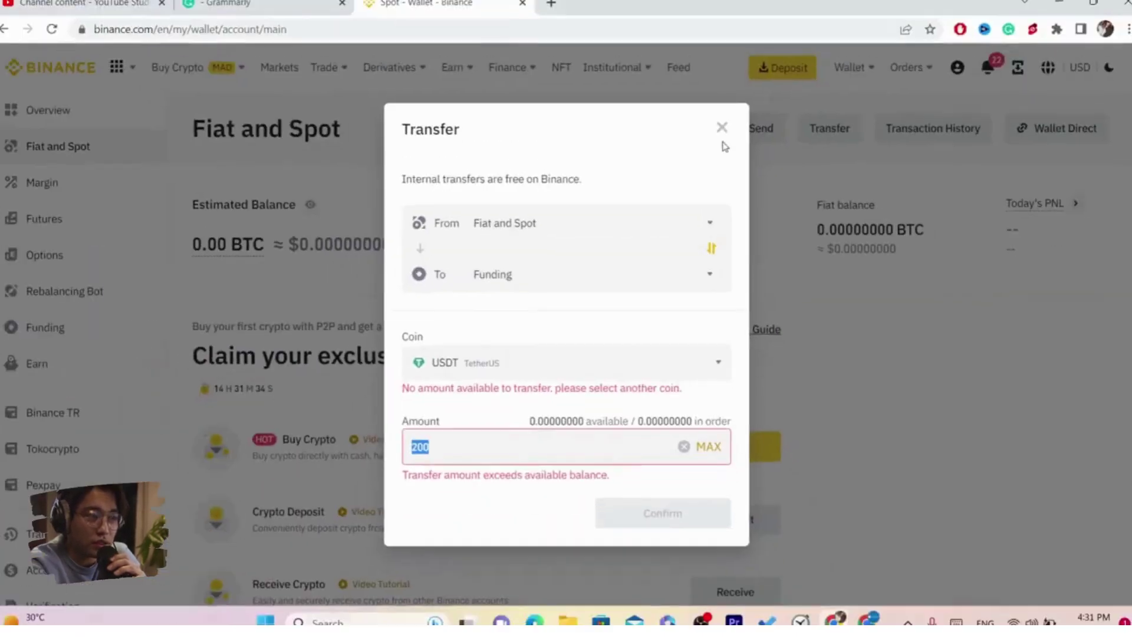
click(721, 125)
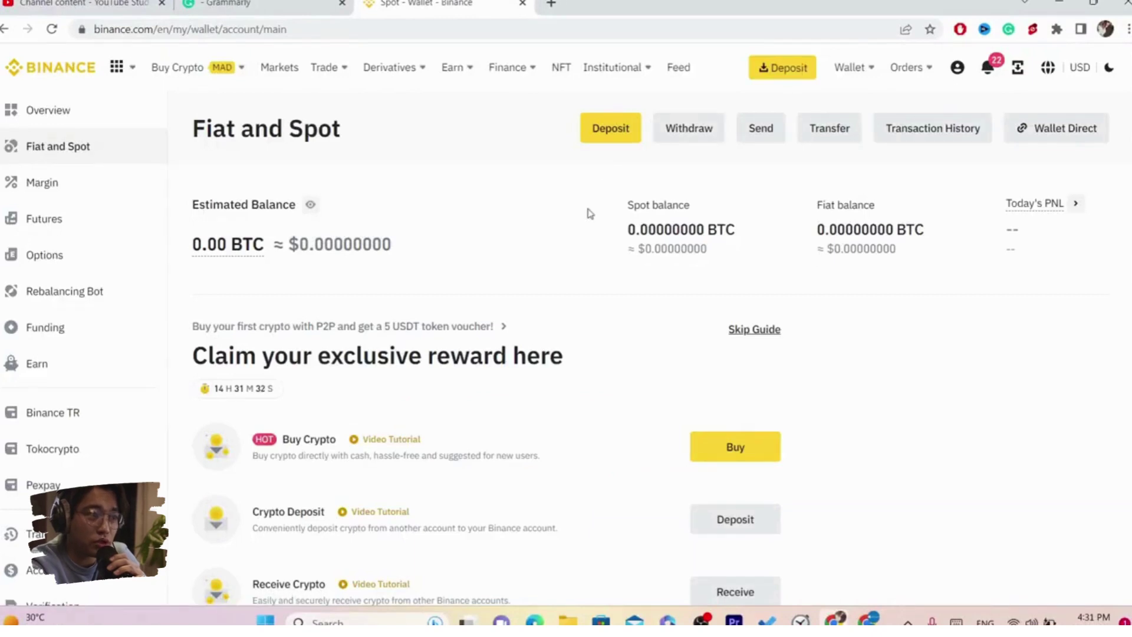
- Reach the P2P payment methods page through the profile's Security settings
mouse_move(958, 69)
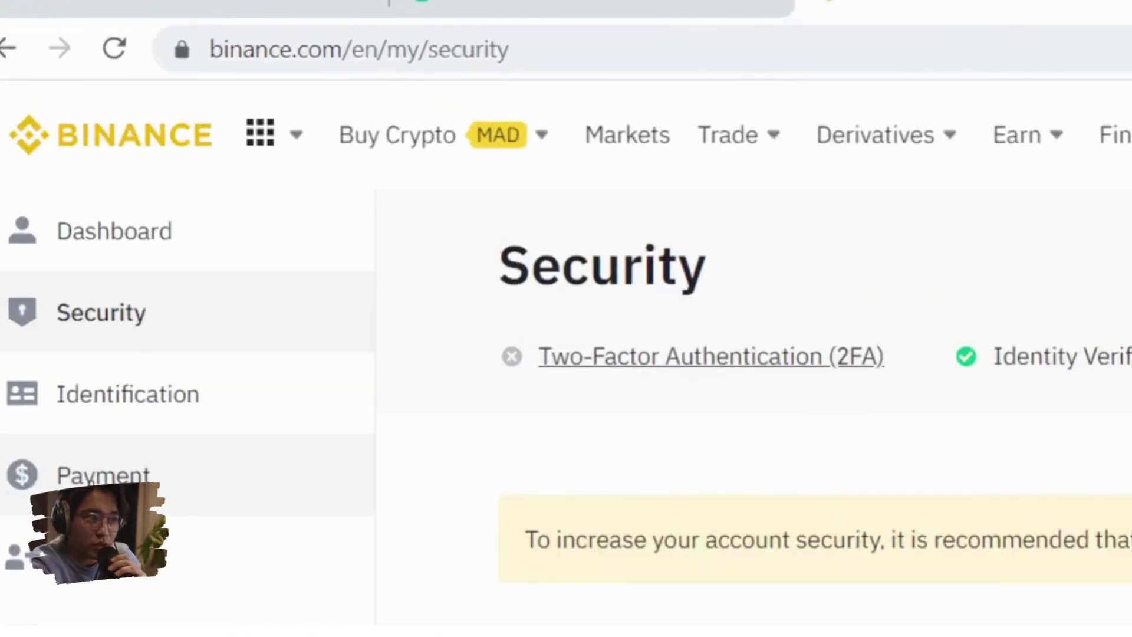
click(104, 474)
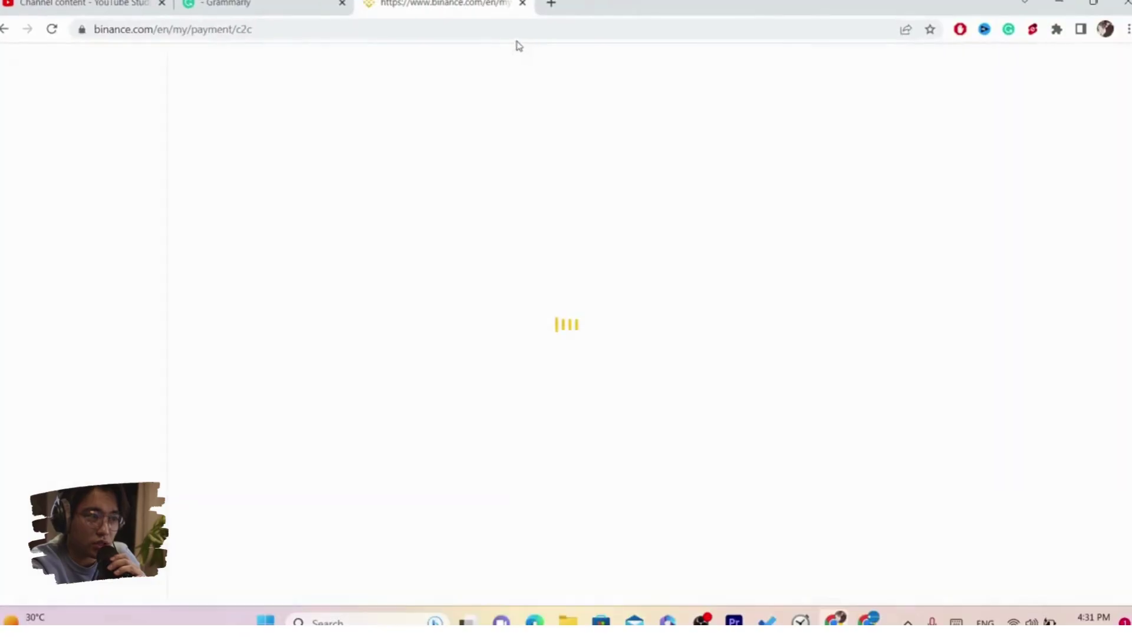
click(459, 29)
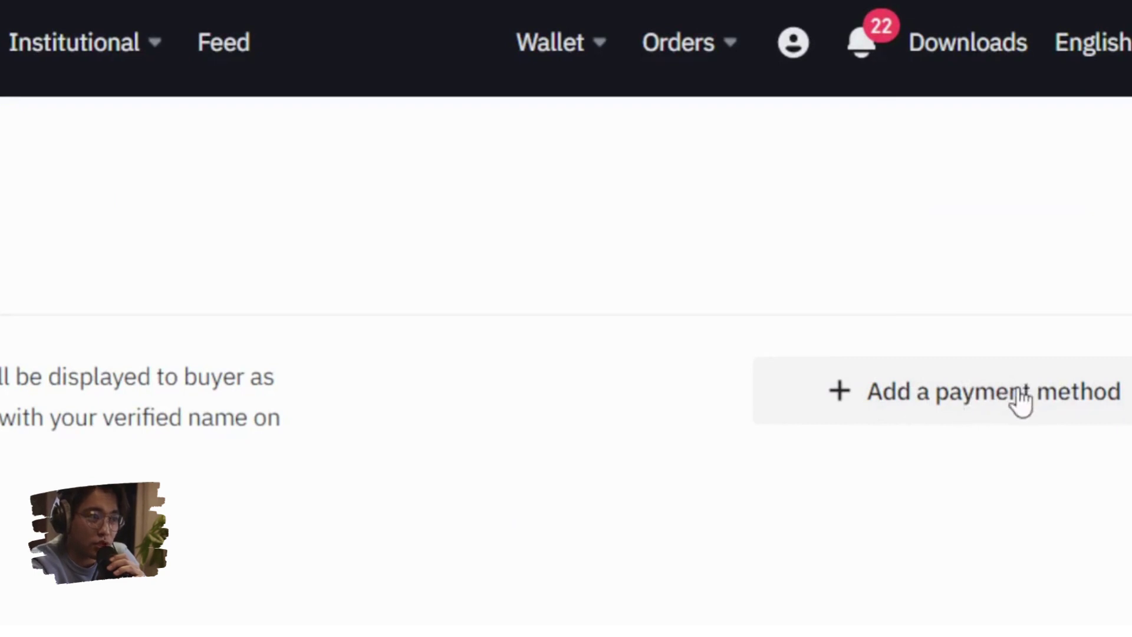
- Begin adding a new P2P payment method and search the provider list
click(991, 392)
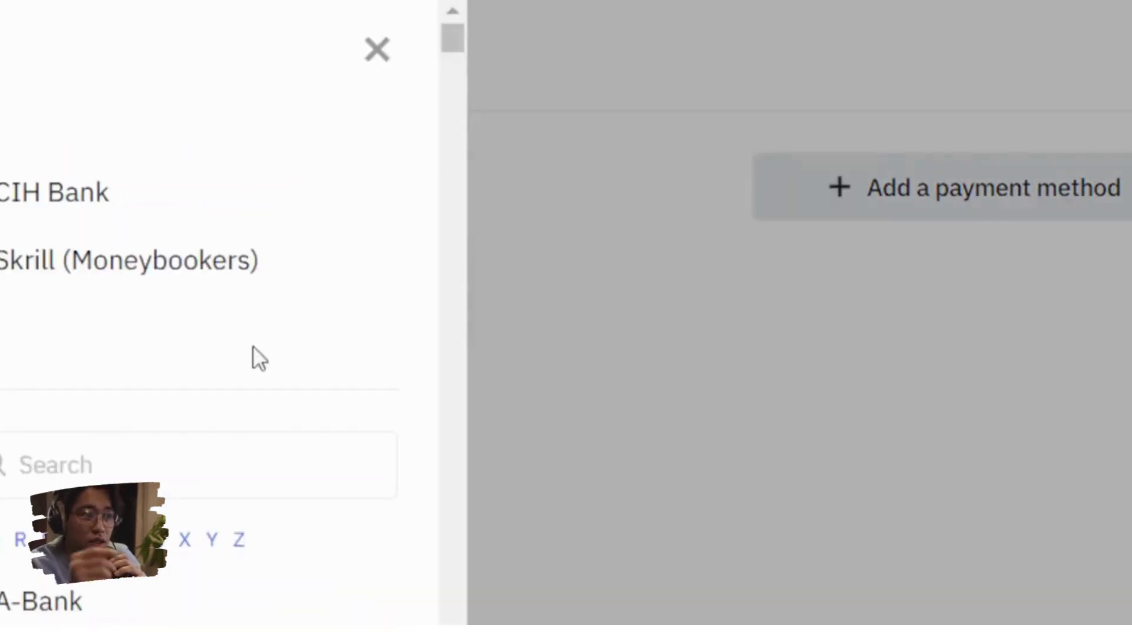
click(66, 470)
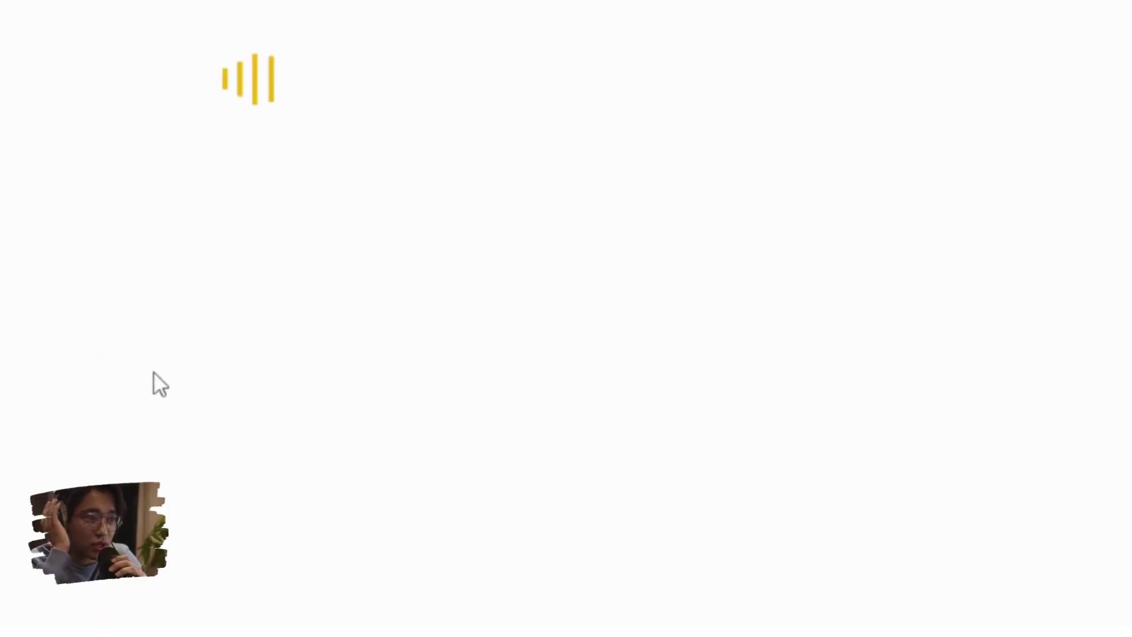
click(567, 304)
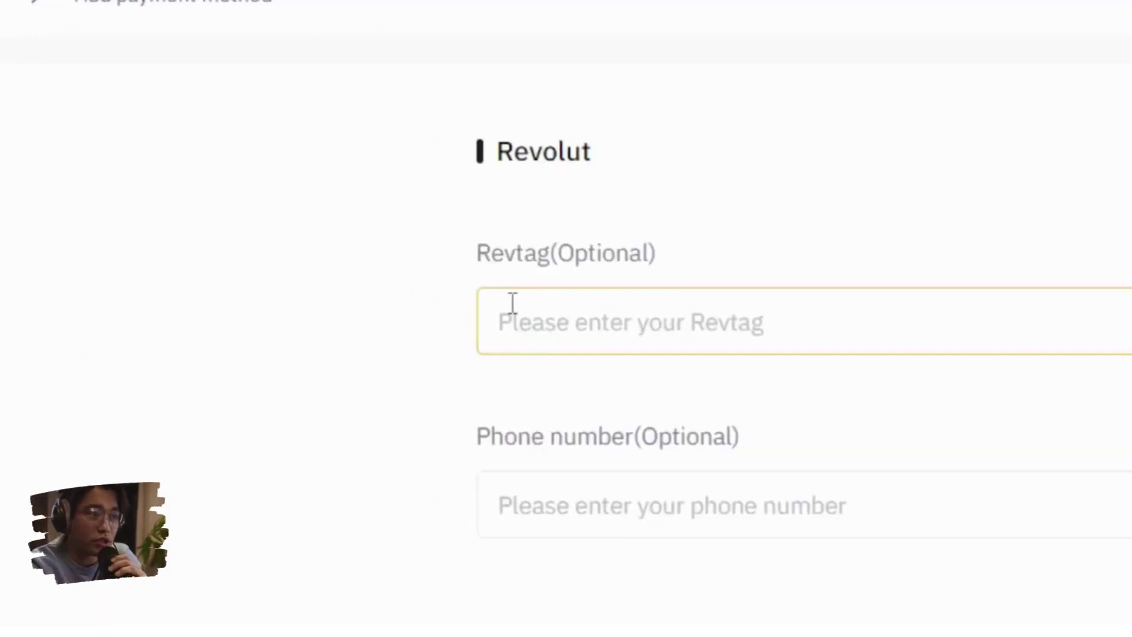
drag(455, 230, 971, 524)
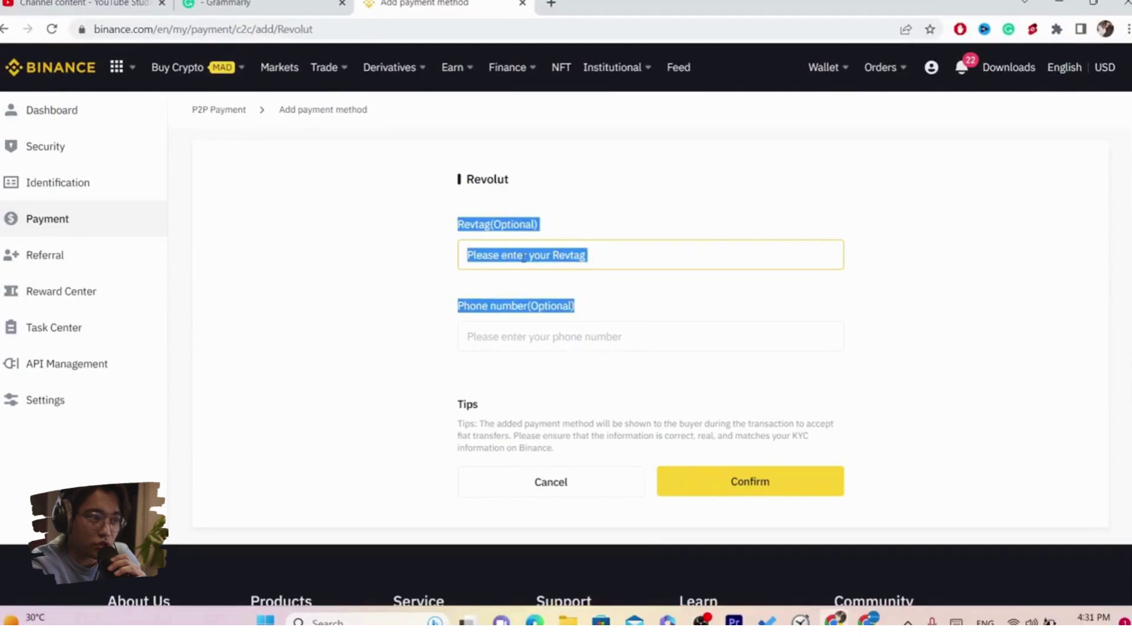
click(571, 289)
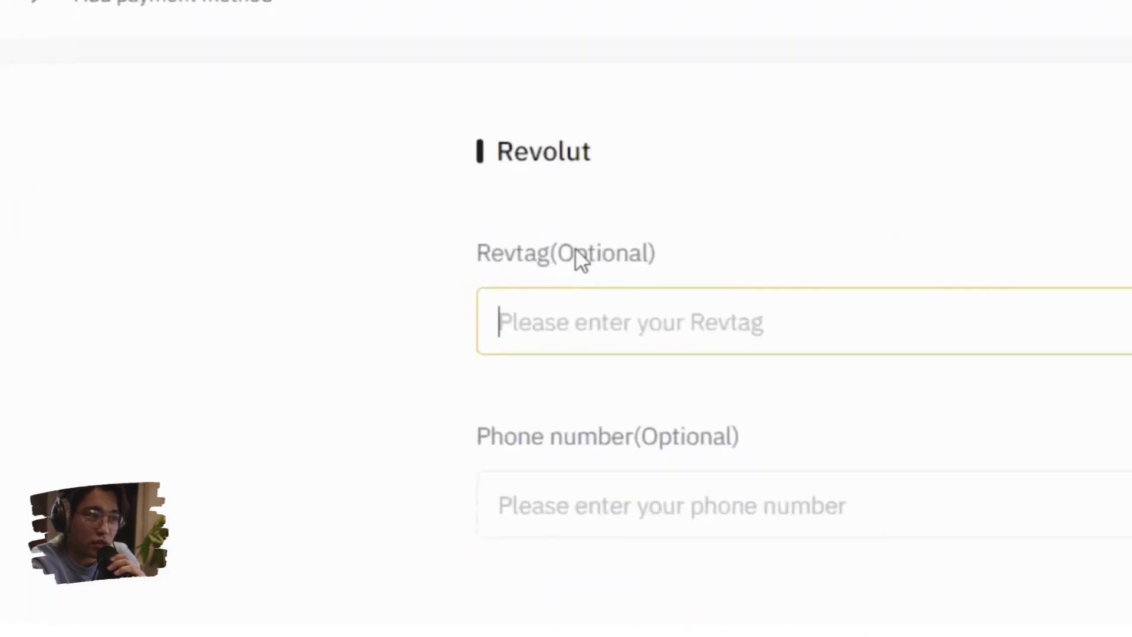
drag(502, 223, 561, 228)
click(711, 319)
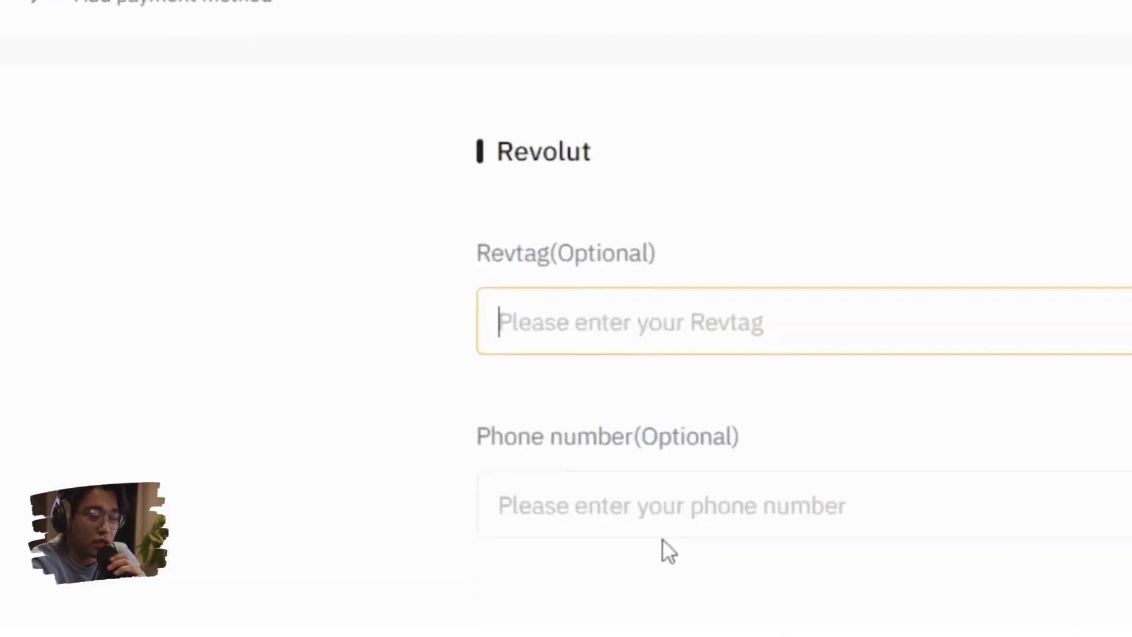
click(522, 336)
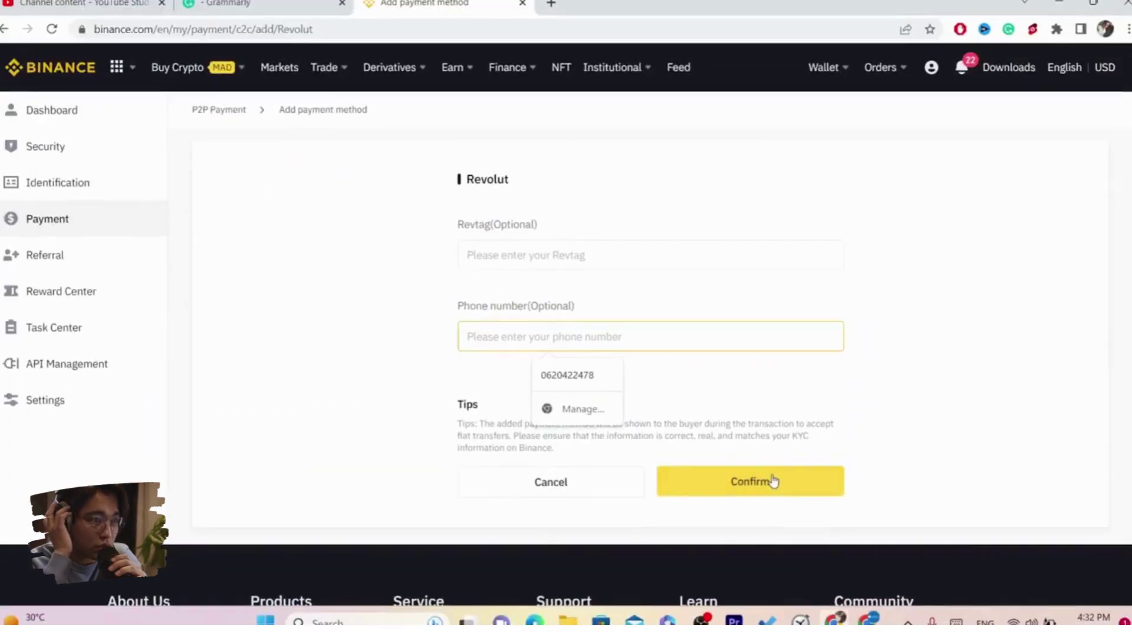
mouse_move(342, 67)
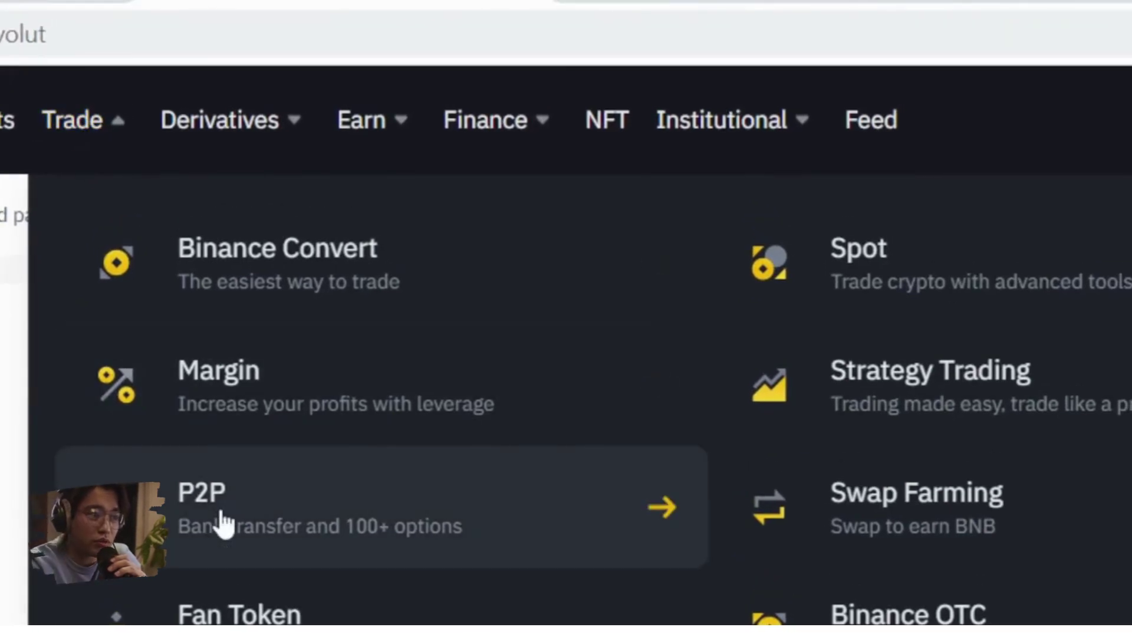
- Go to the P2P marketplace showing the Sell USDT listings
click(221, 522)
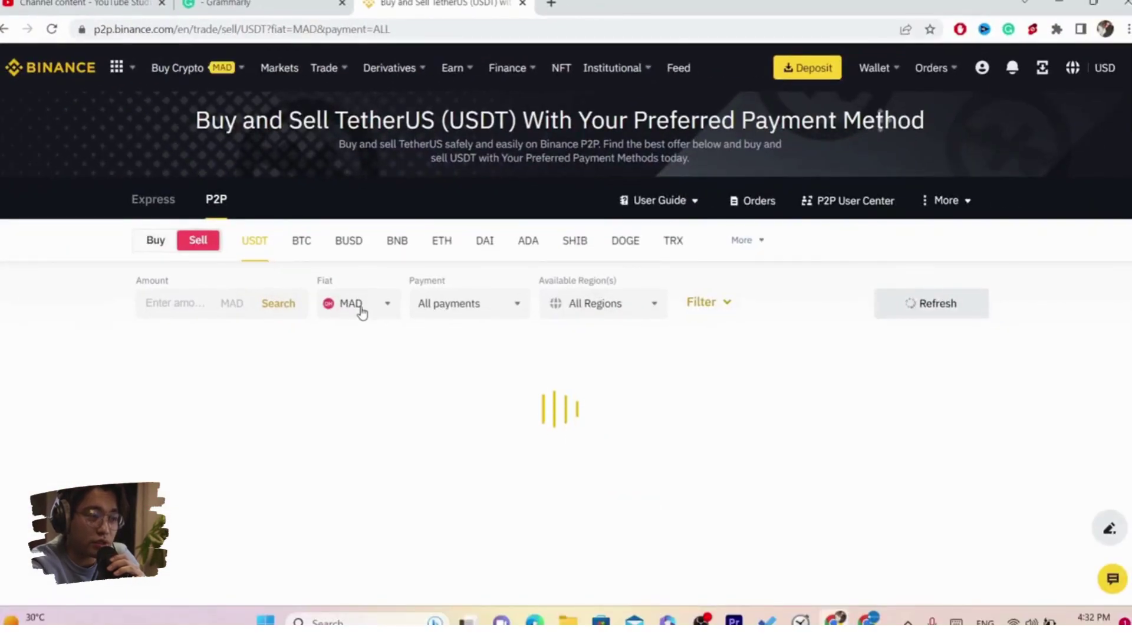
- Filter the Sell USDT offers to EUR fiat and Revolut payment, showing 0.919 EUR prices
click(361, 312)
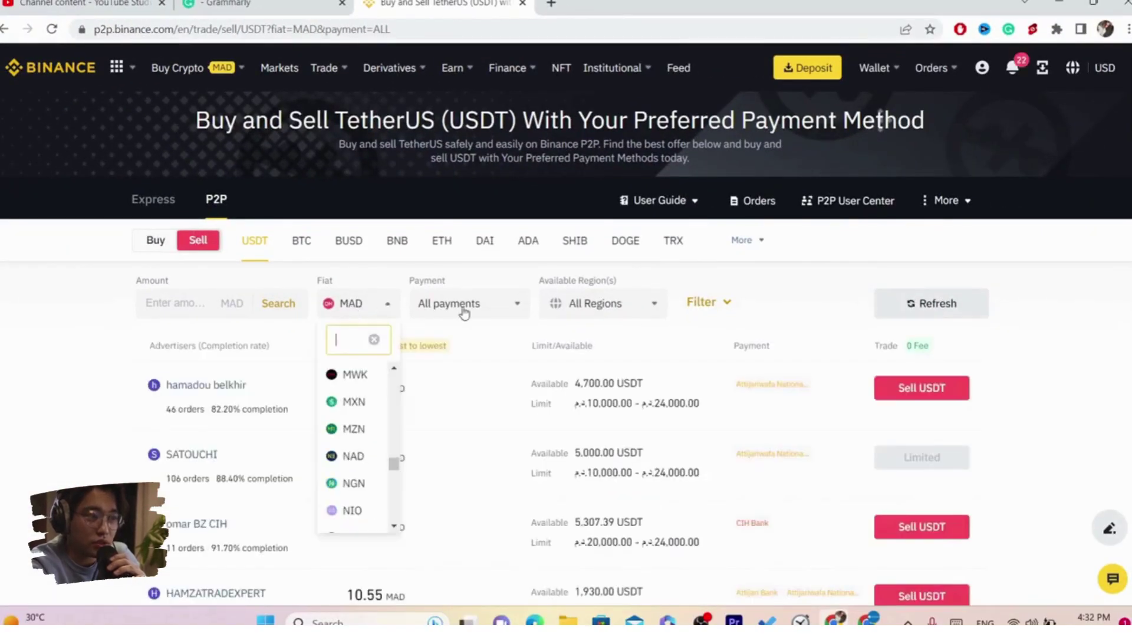
click(464, 312)
click(356, 313)
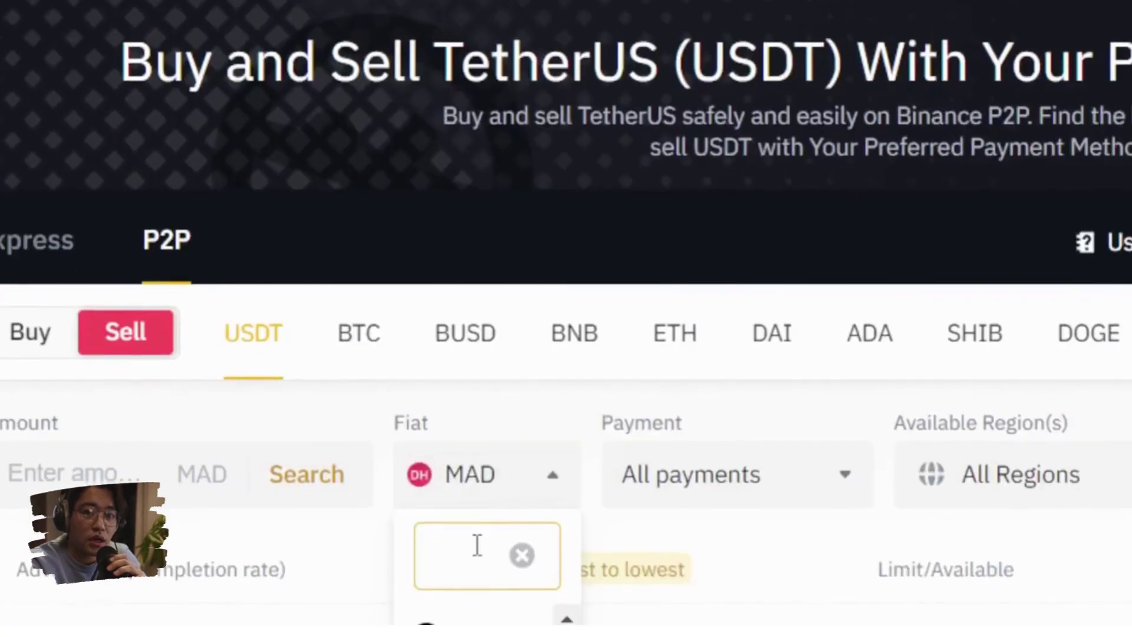
text(RU)
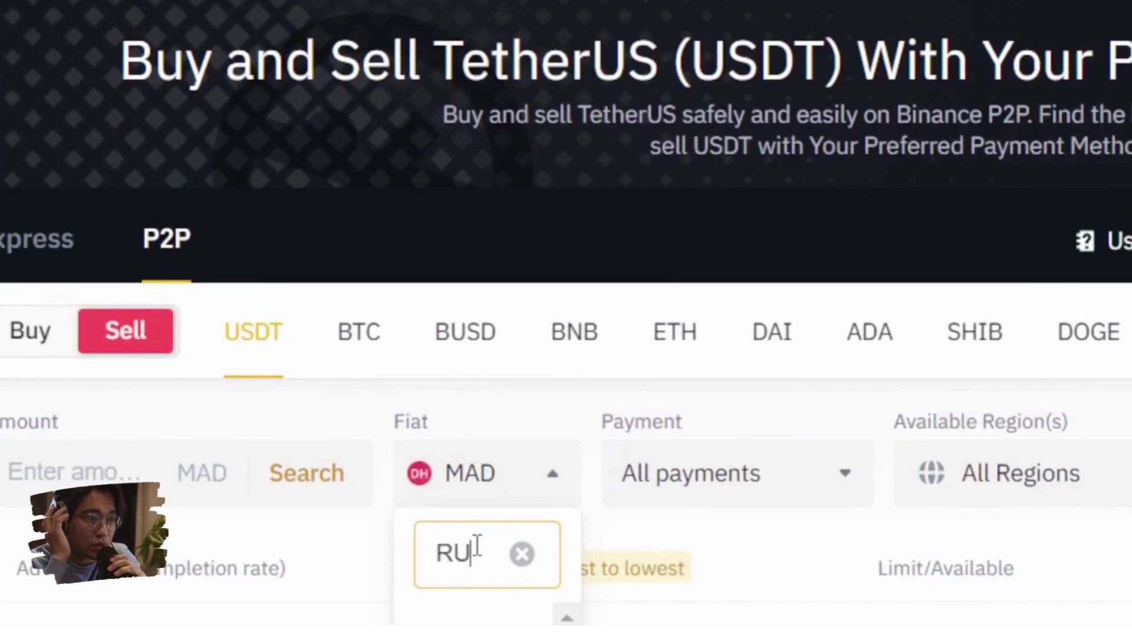
key(BackSpace)
key(BackSpace)
text(eu)
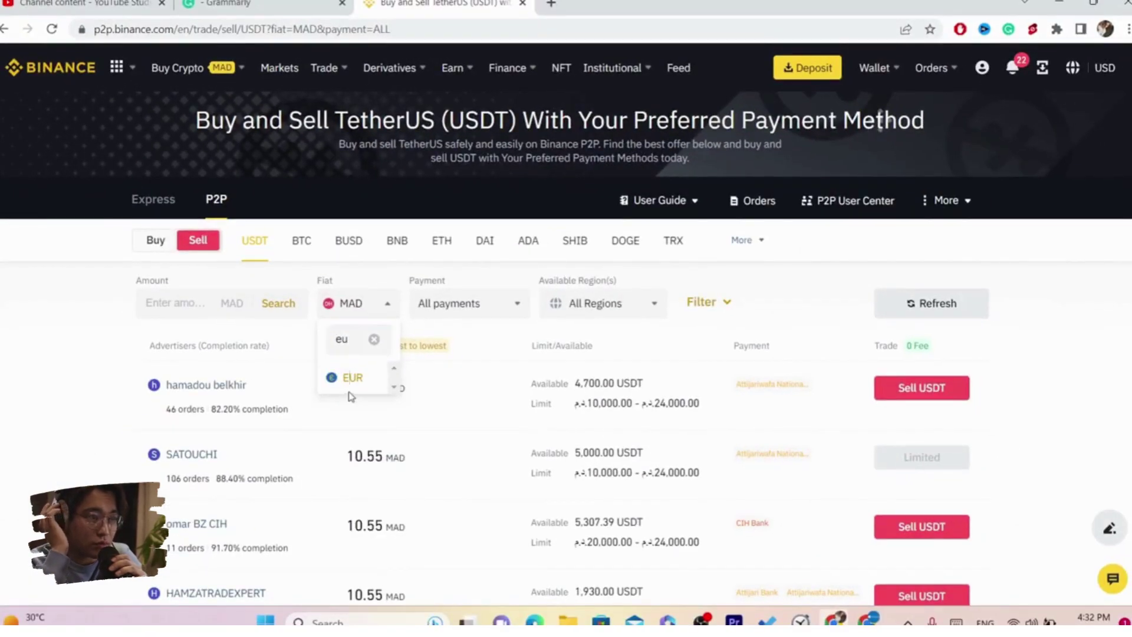
click(351, 395)
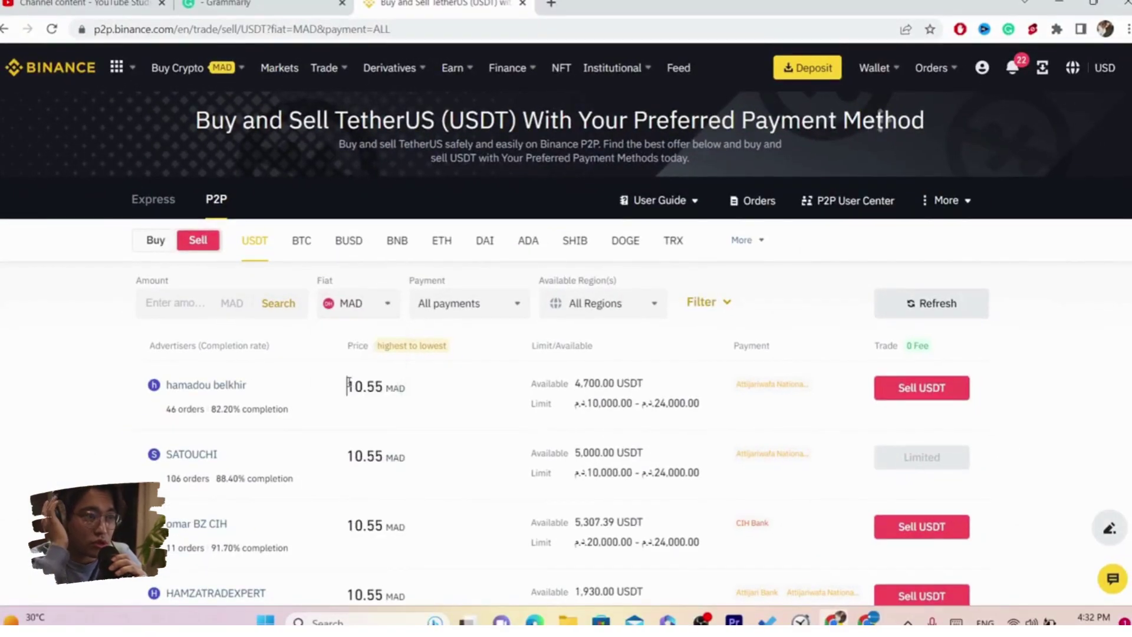
click(347, 317)
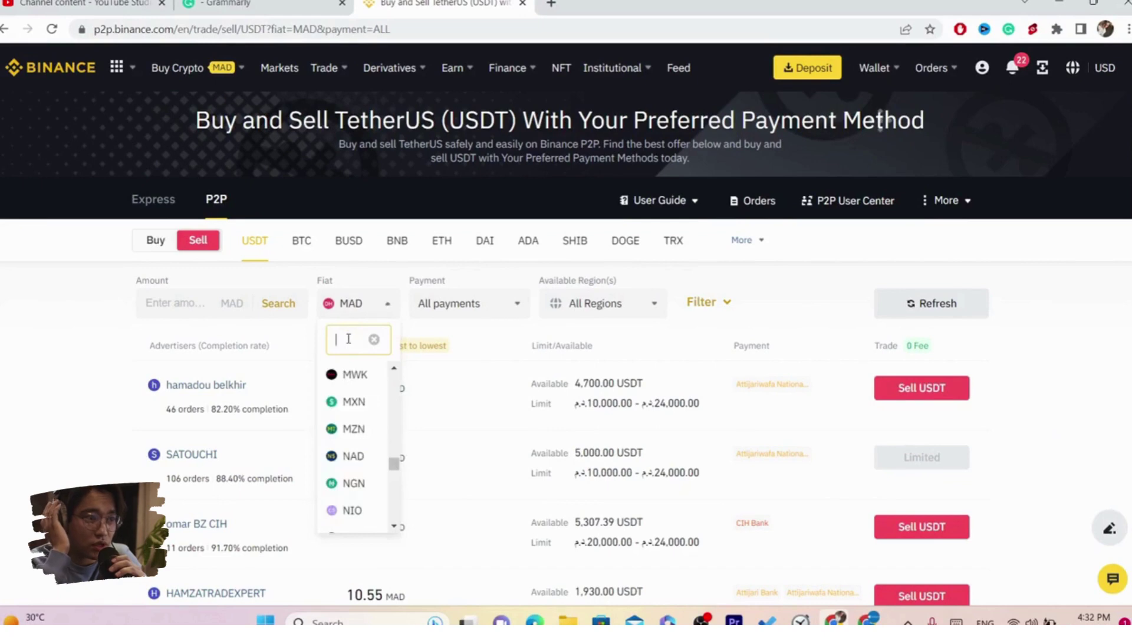
text(eu)
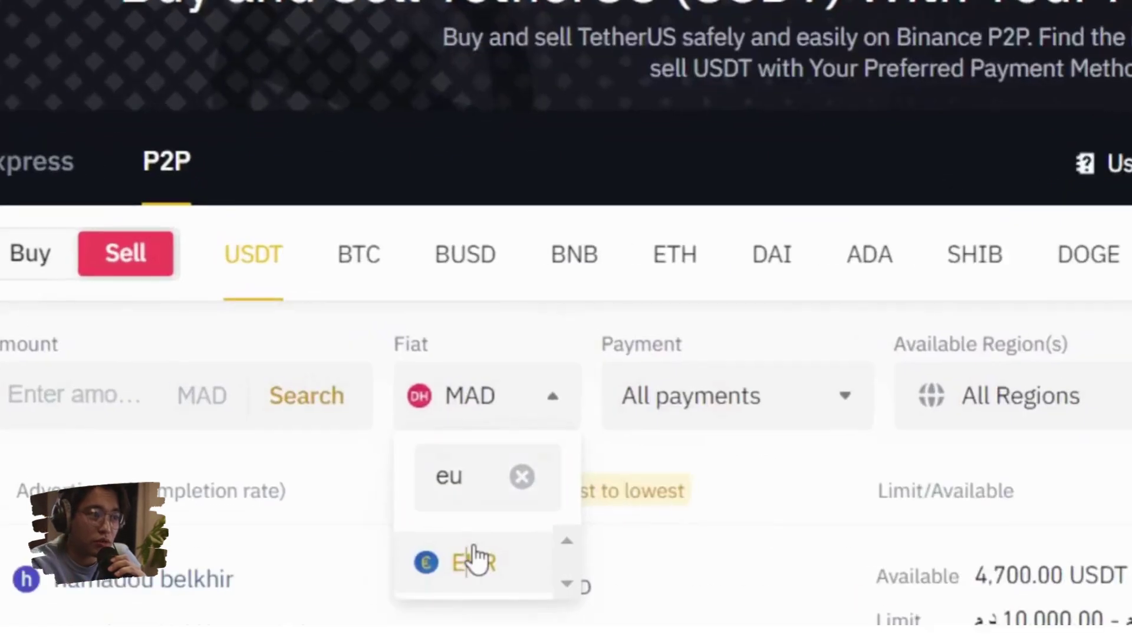
click(362, 389)
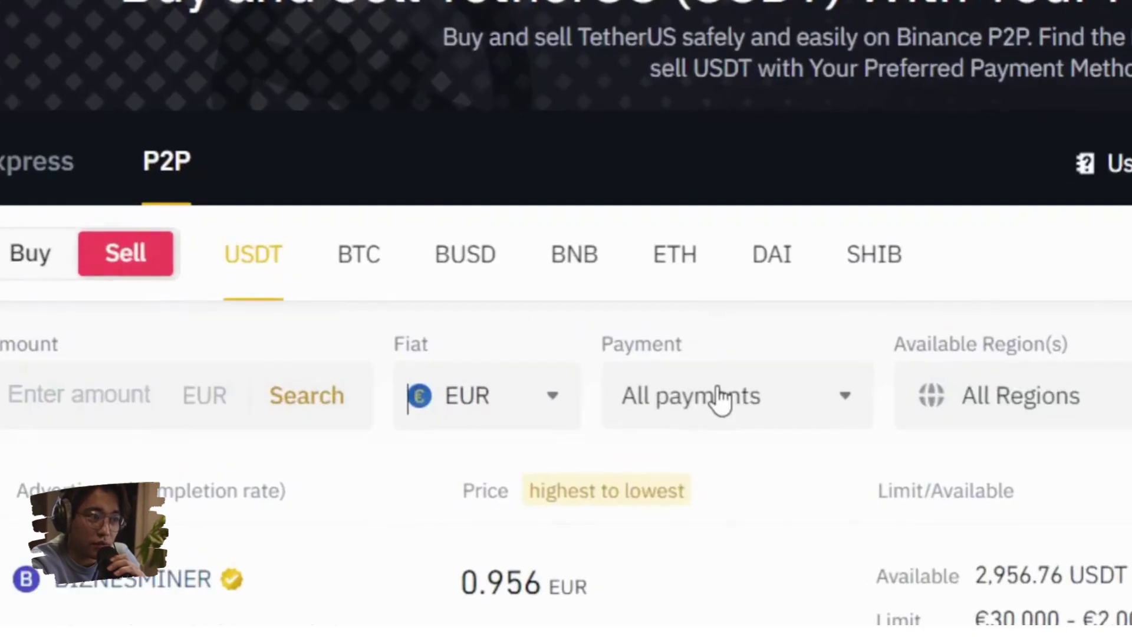
click(720, 398)
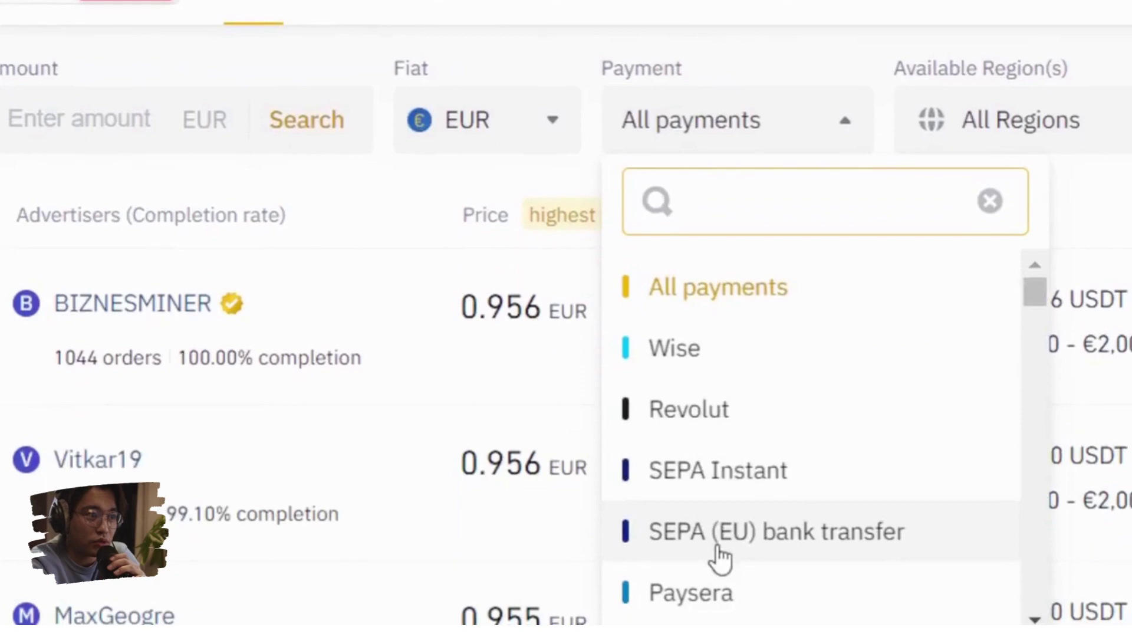
click(687, 410)
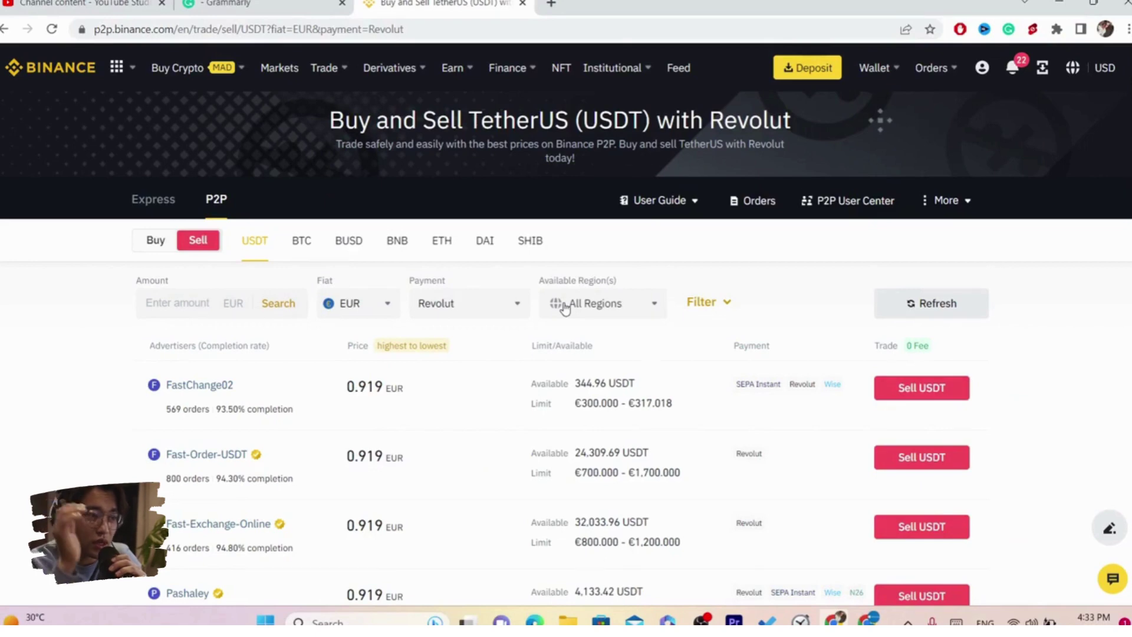
- Compare the completion rates of TheStar- (99.60%) and flaring (95.80%)
scroll(455, 170, down, 10)
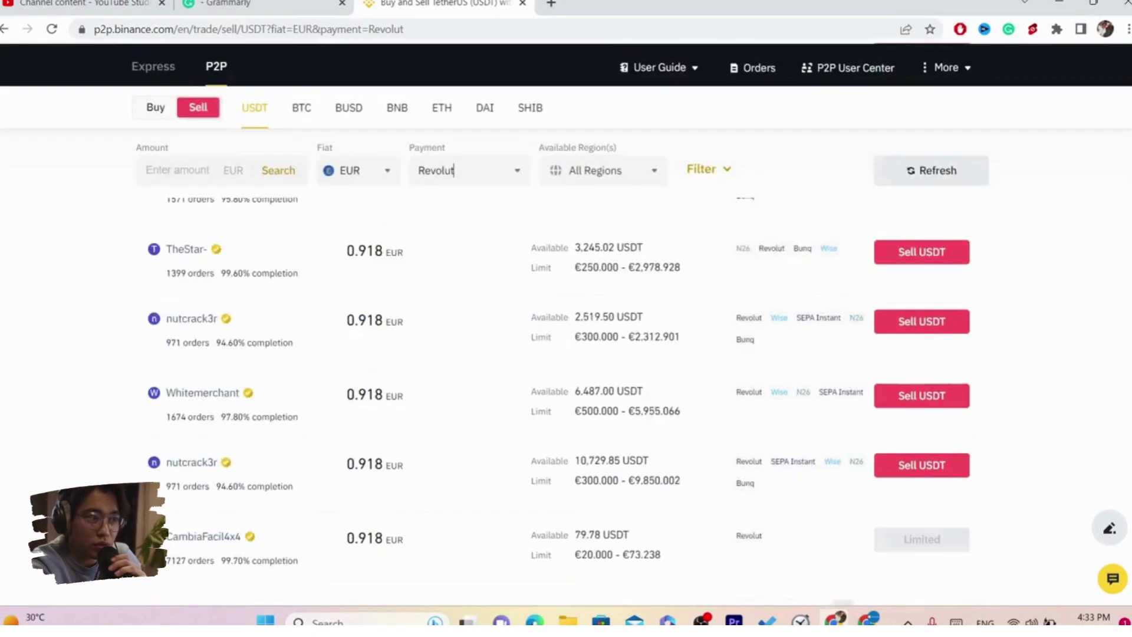
scroll(454, 170, up, 3)
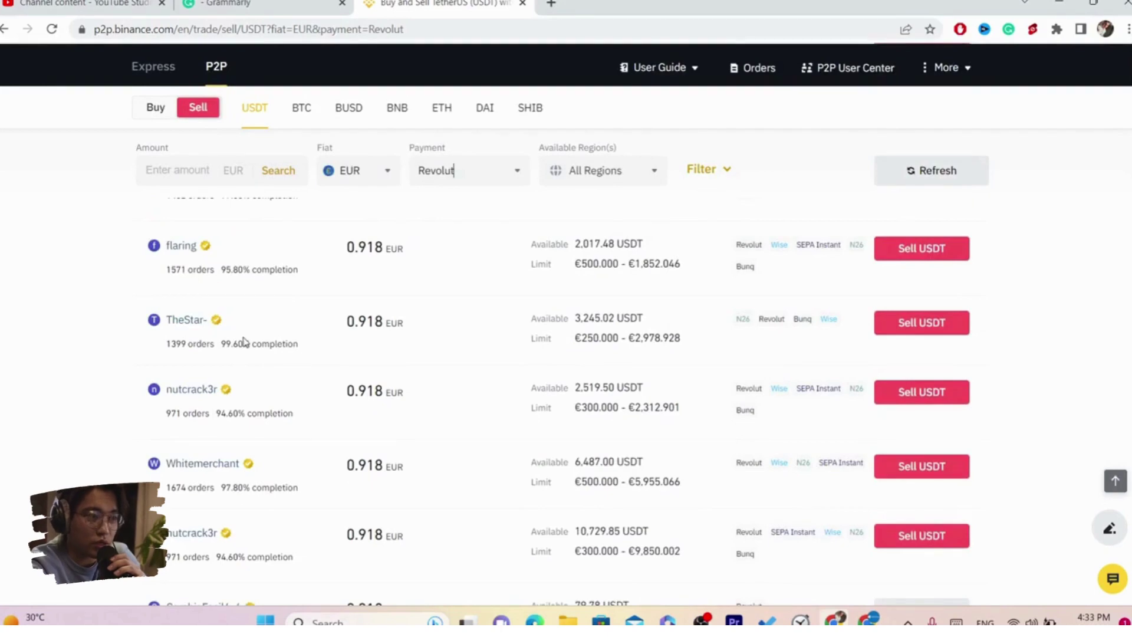
drag(210, 231, 265, 234)
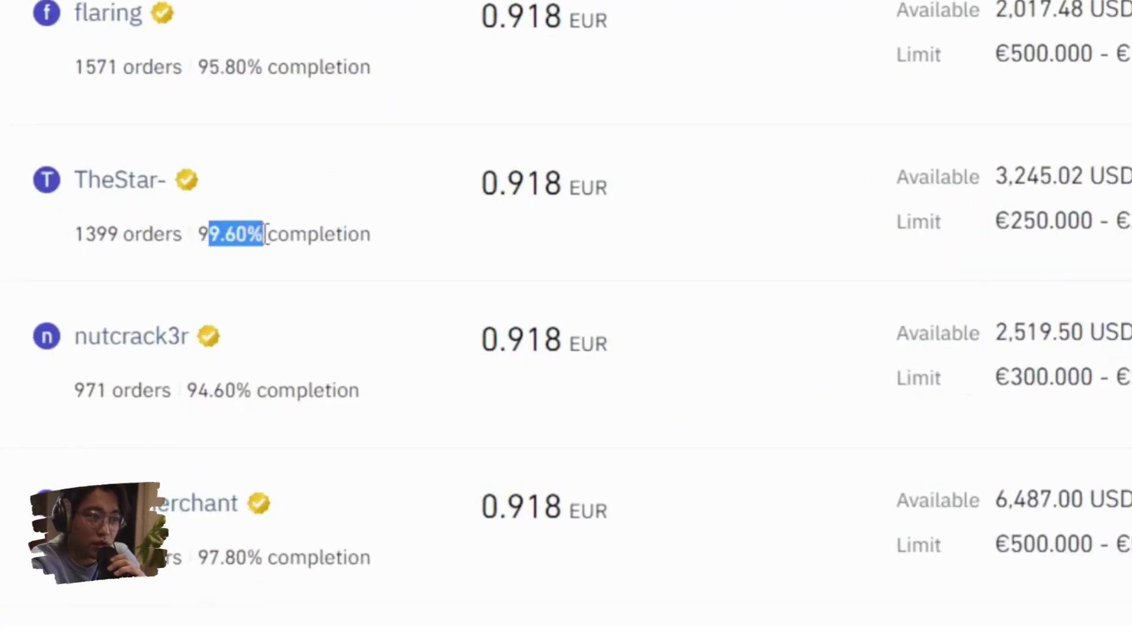
drag(183, 236, 367, 232)
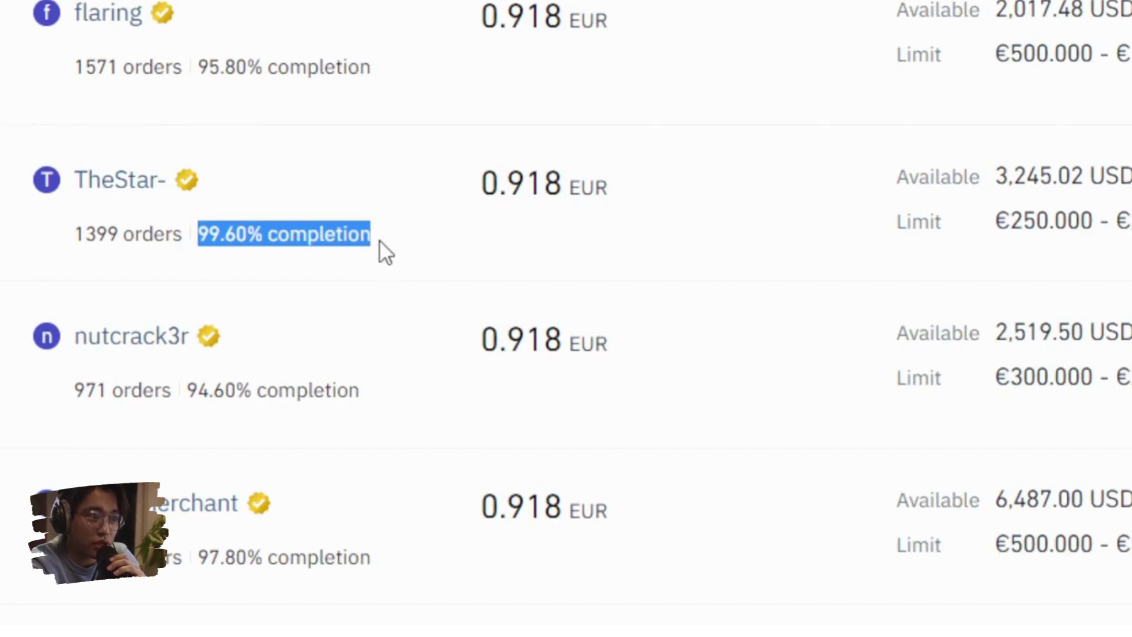
scroll(566, 354, down, 3)
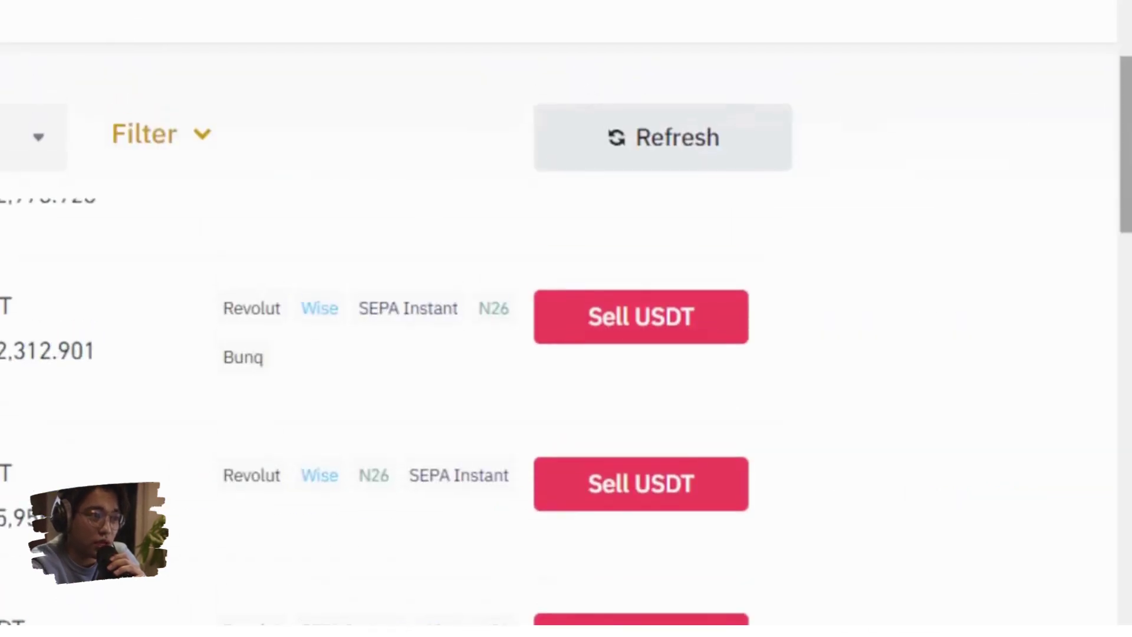
scroll(566, 354, up, 2)
click(252, 297)
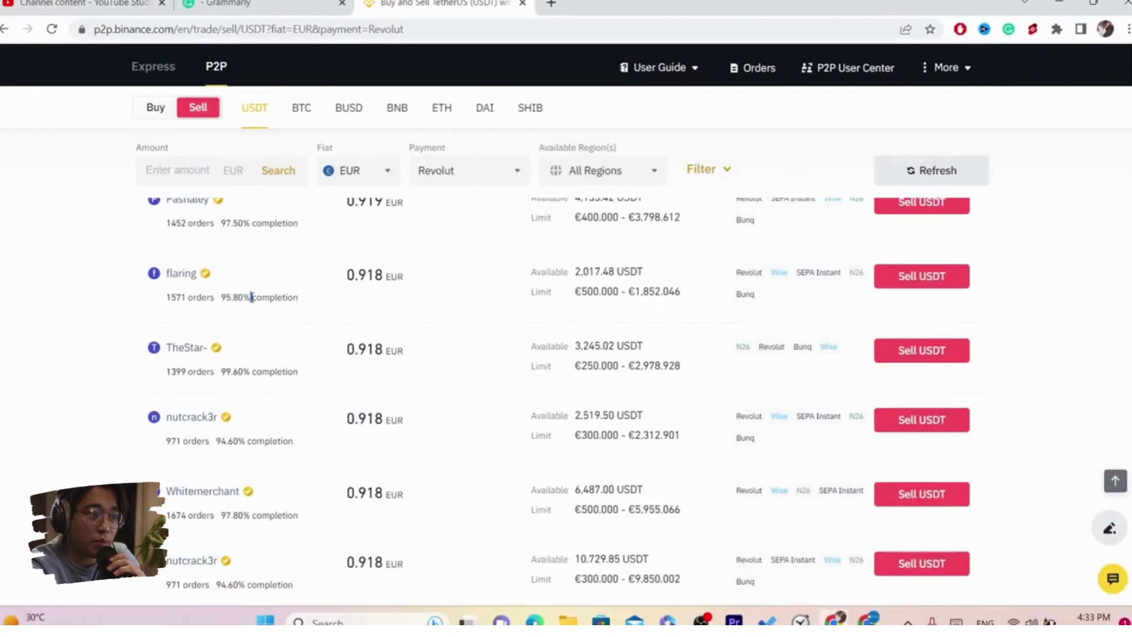
triple_click(252, 297)
- Review FastChange02's order count and 93.50% completion rate
scroll(566, 354, up, 10)
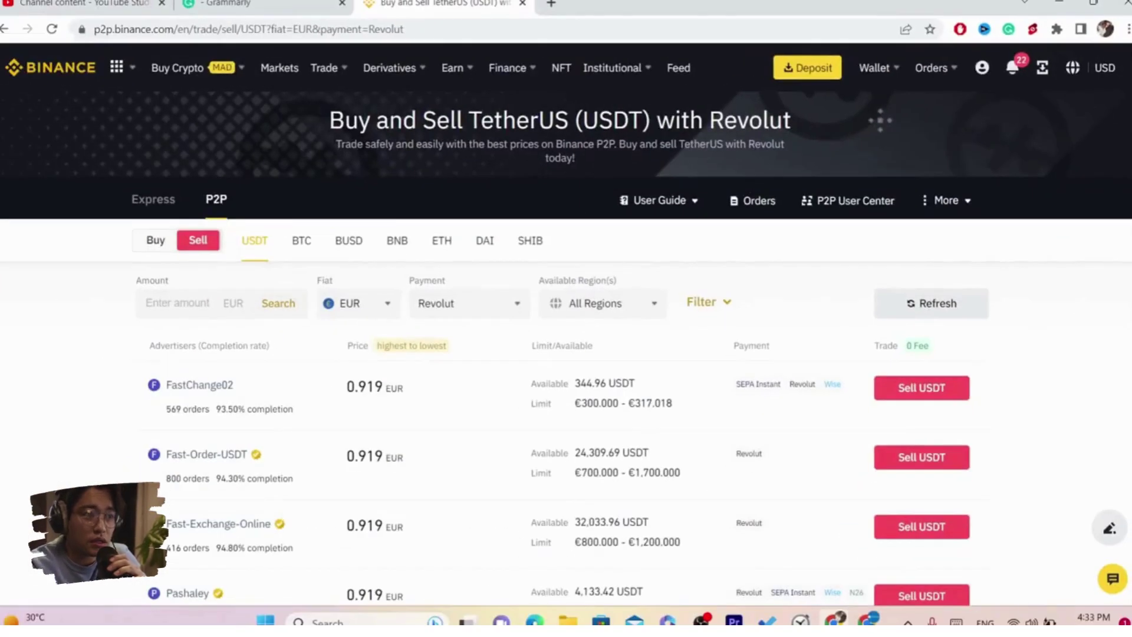
scroll(94, 292, down, 2)
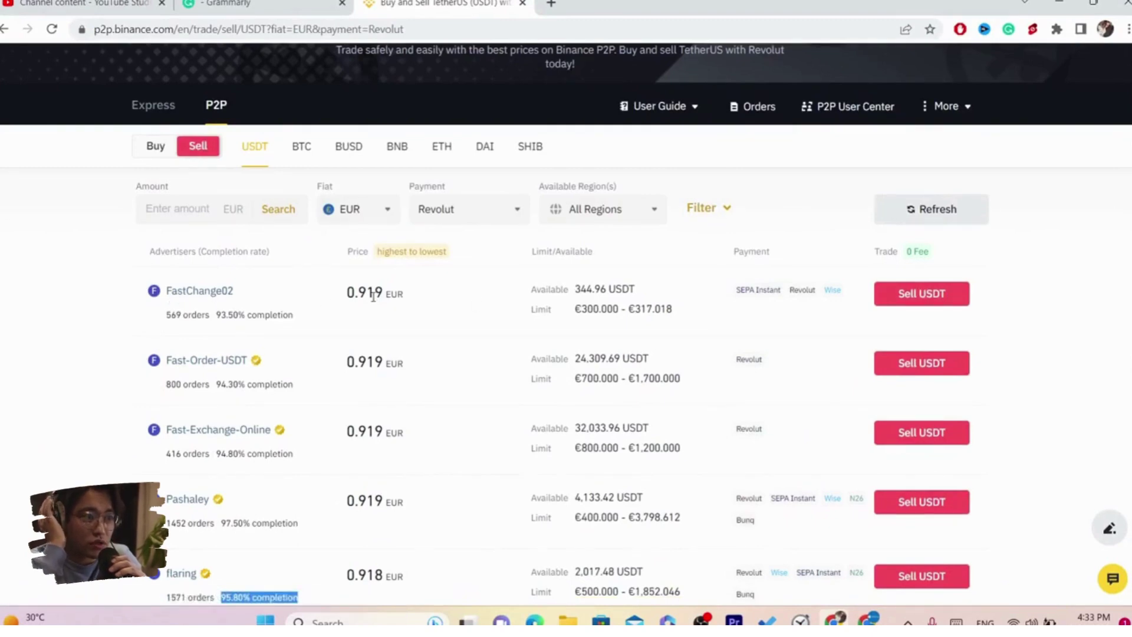
click(166, 317)
drag(166, 319, 239, 314)
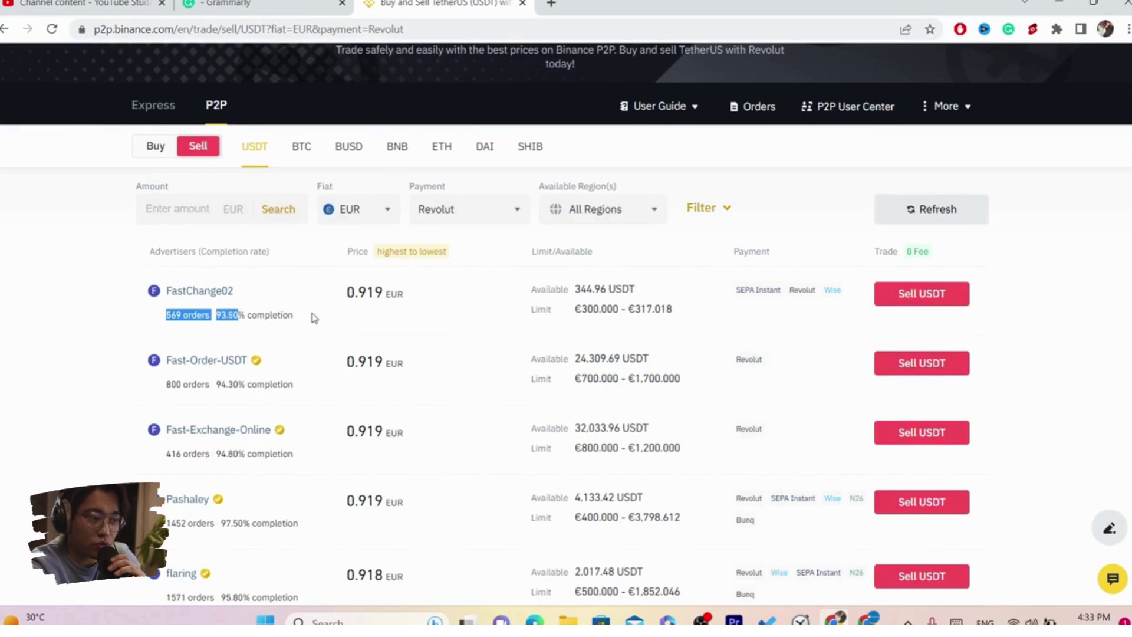
triple_click(260, 318)
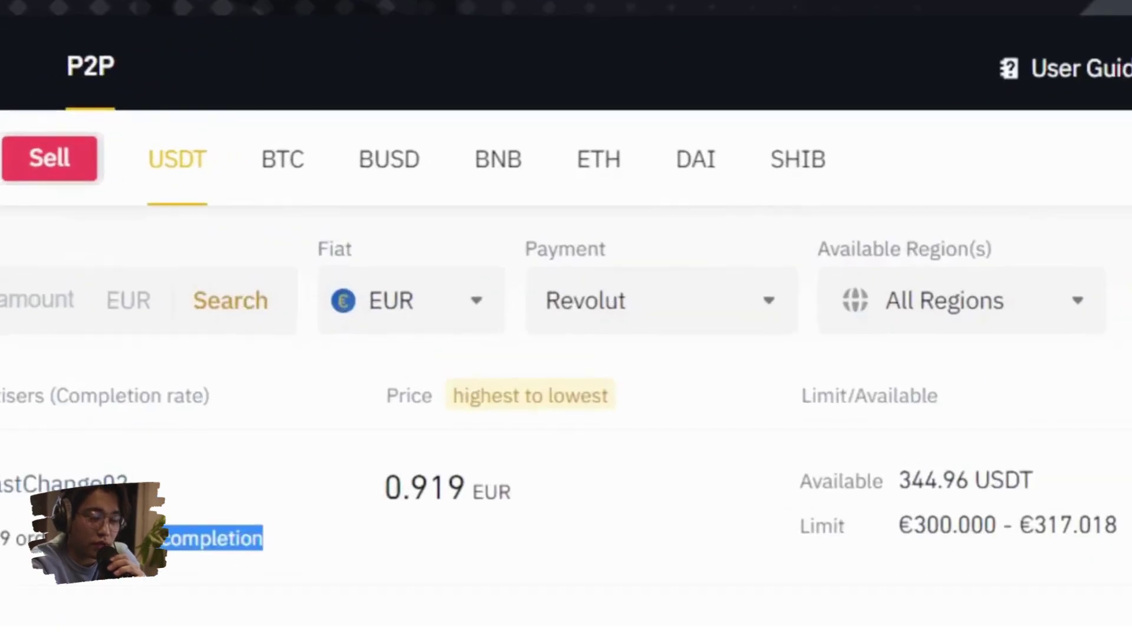
click(260, 318)
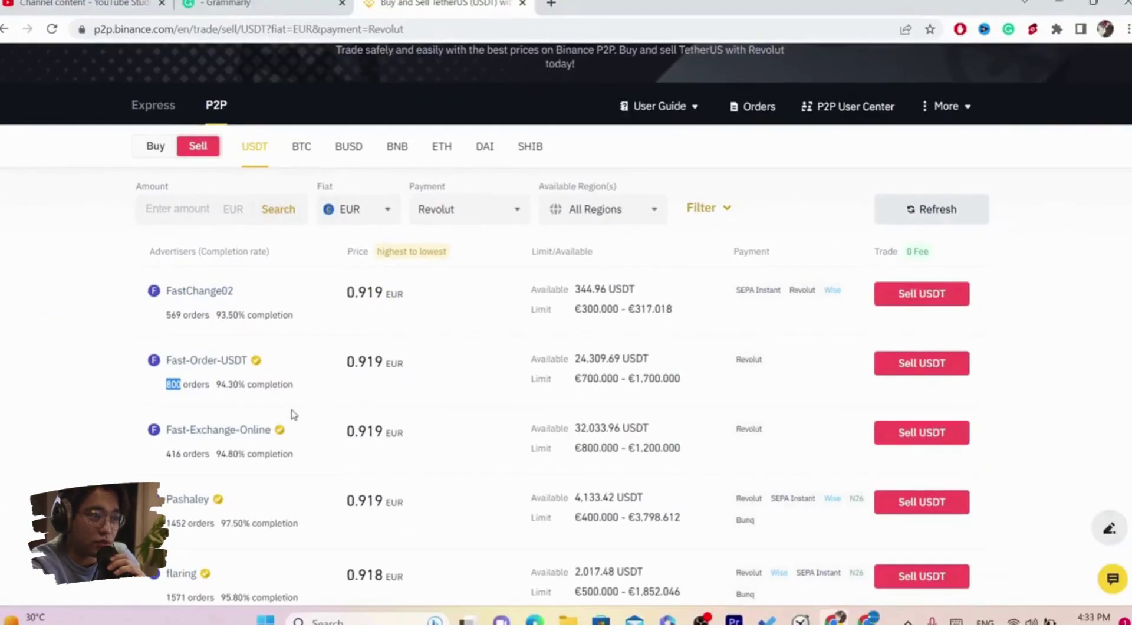
- Check Fast-Exchange-Online's order statistics and open its Sell USDT form
drag(168, 456, 293, 454)
double_click(198, 455)
click(214, 459)
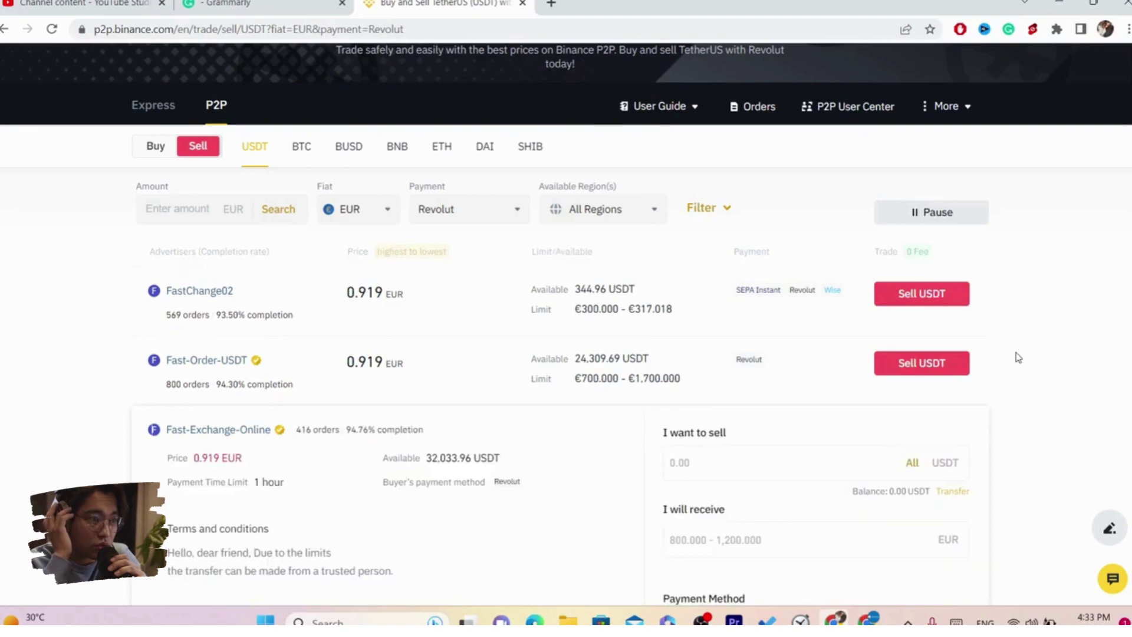
- Enter 200 USDT to sell and note the minimum order amount warning
click(731, 271)
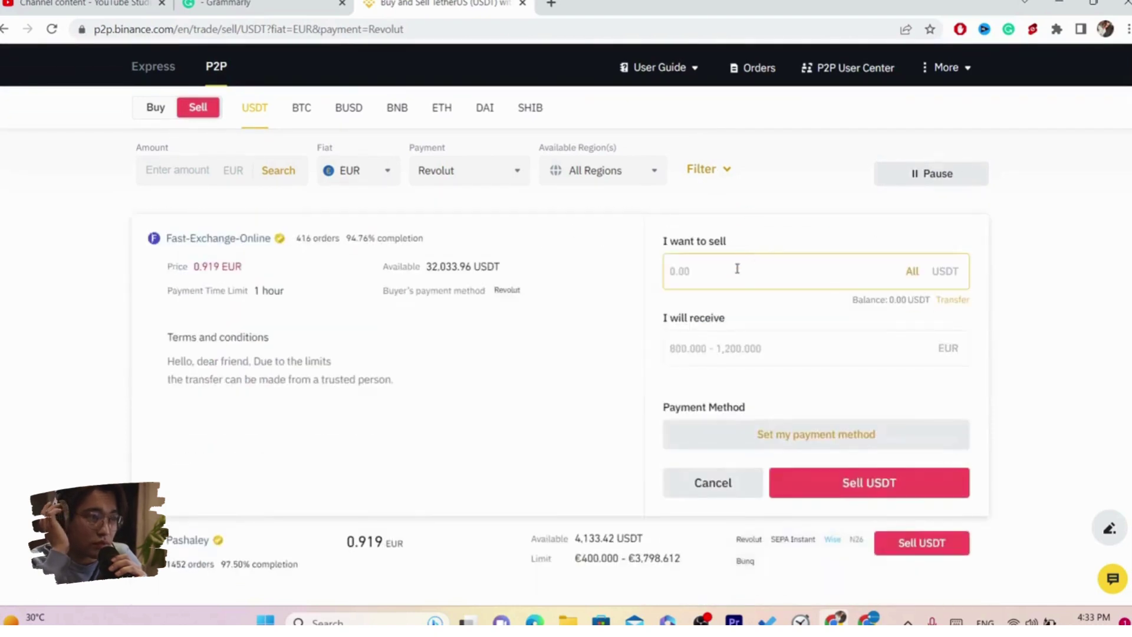
text(200)
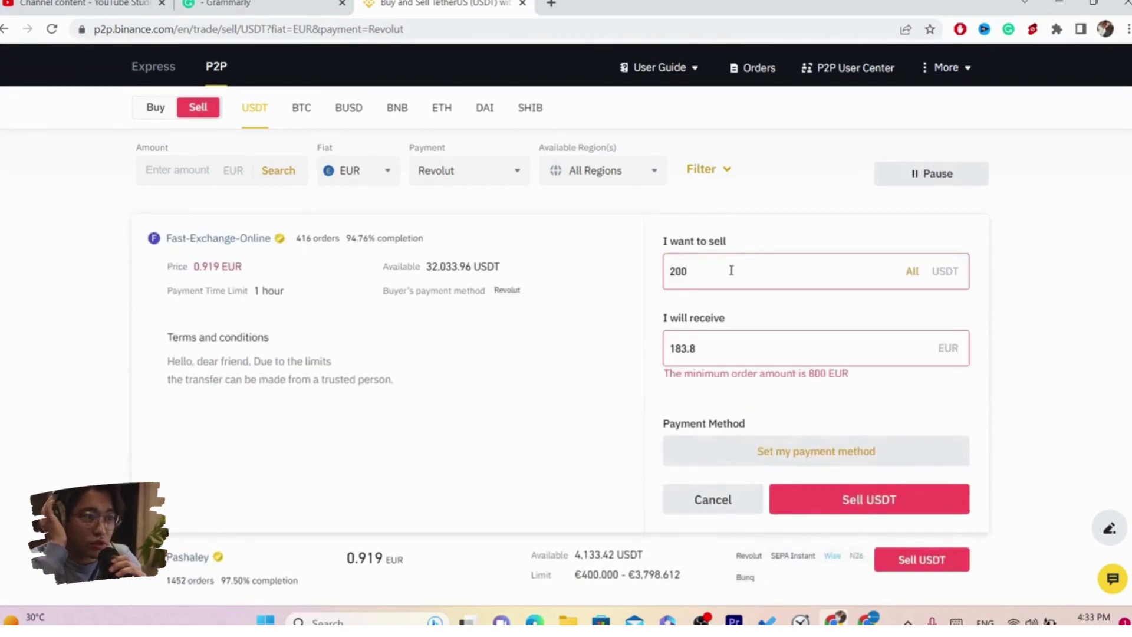
double_click(706, 280)
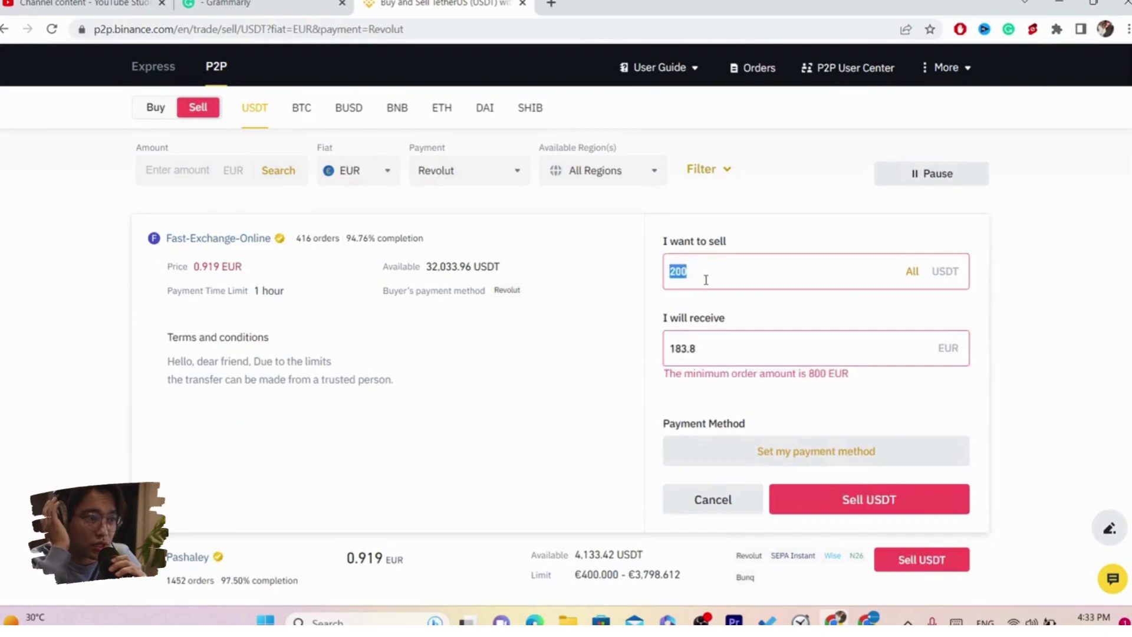
drag(663, 369, 849, 374)
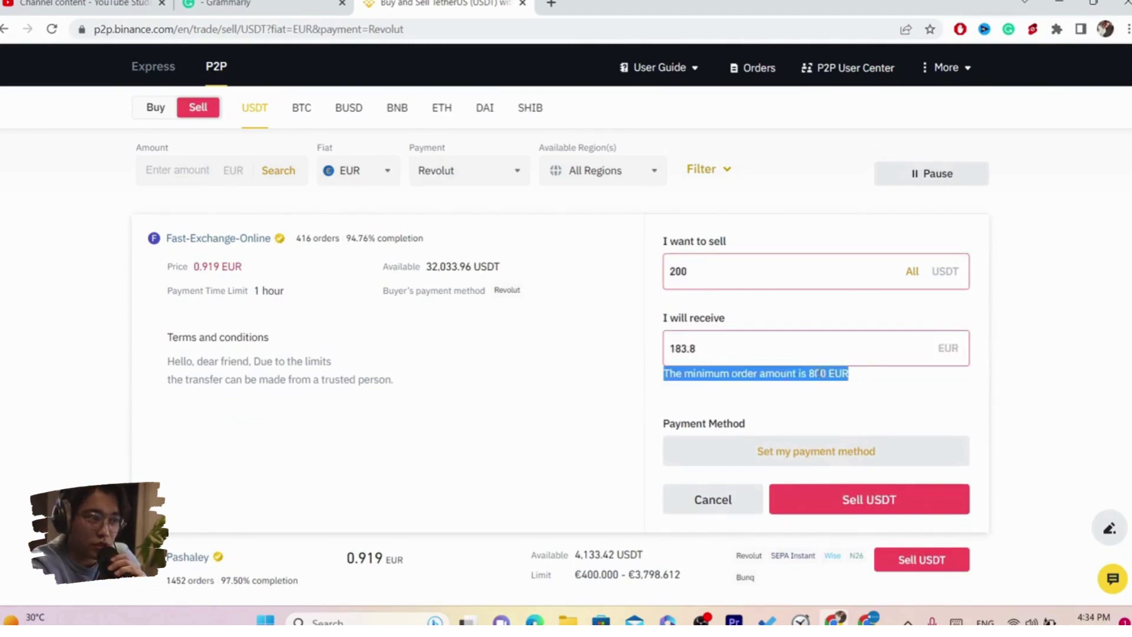
- Replace the amount with 900 USDT and confirm 827.1 EUR will be received
click(740, 272)
double_click(739, 272)
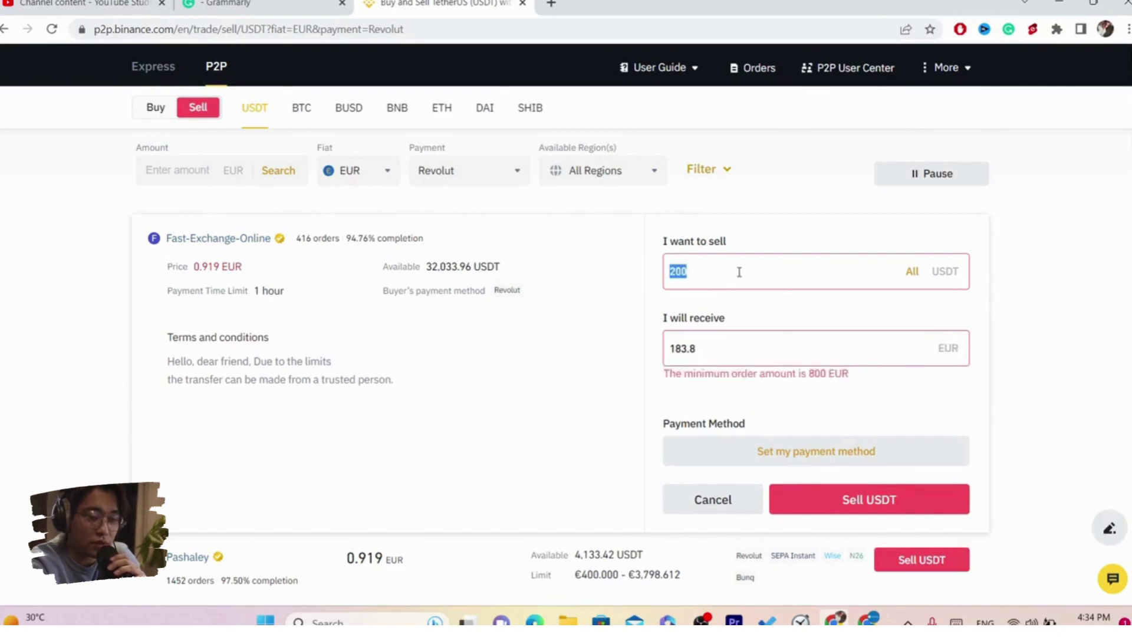
text(800)
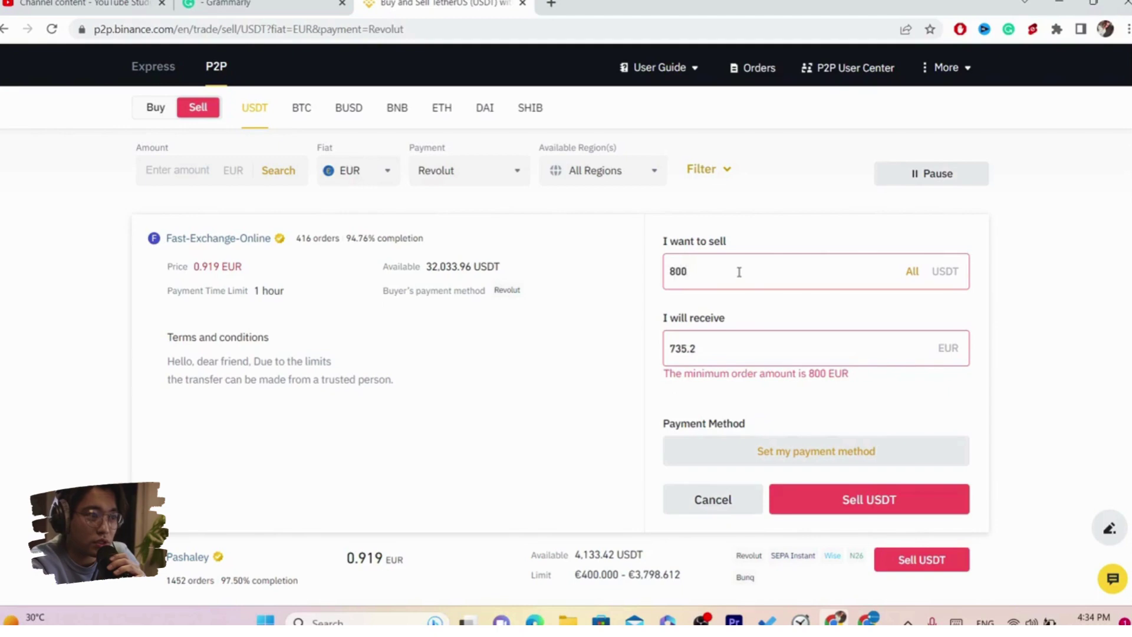
key(BackSpace)
key(BackSpace)
key(BackSpace)
text(900)
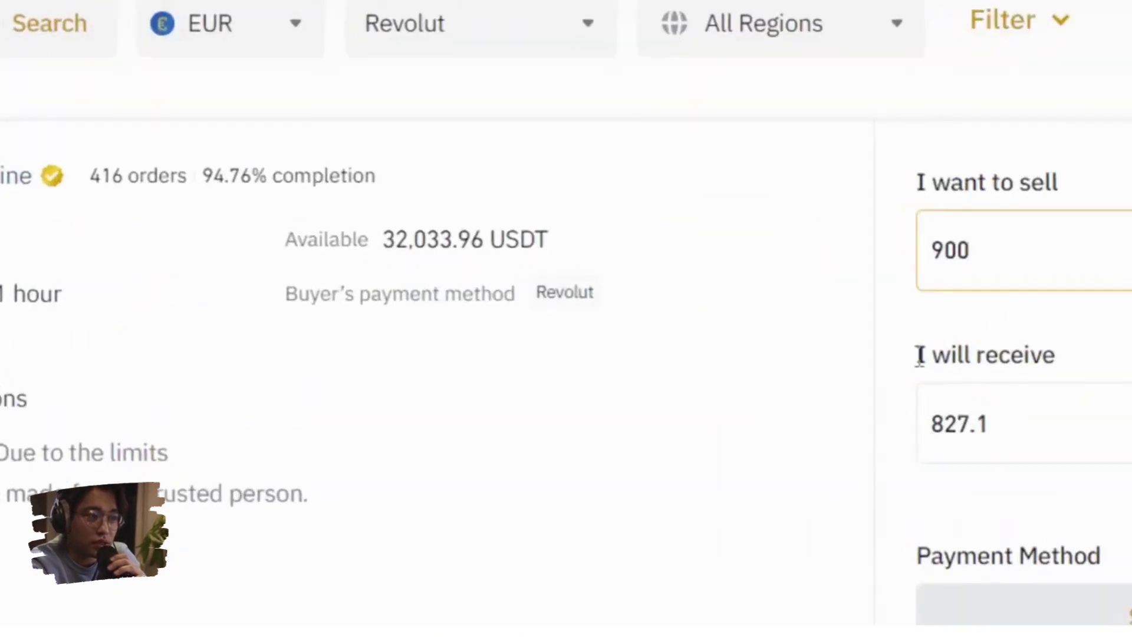
drag(916, 354, 1011, 255)
double_click(1014, 258)
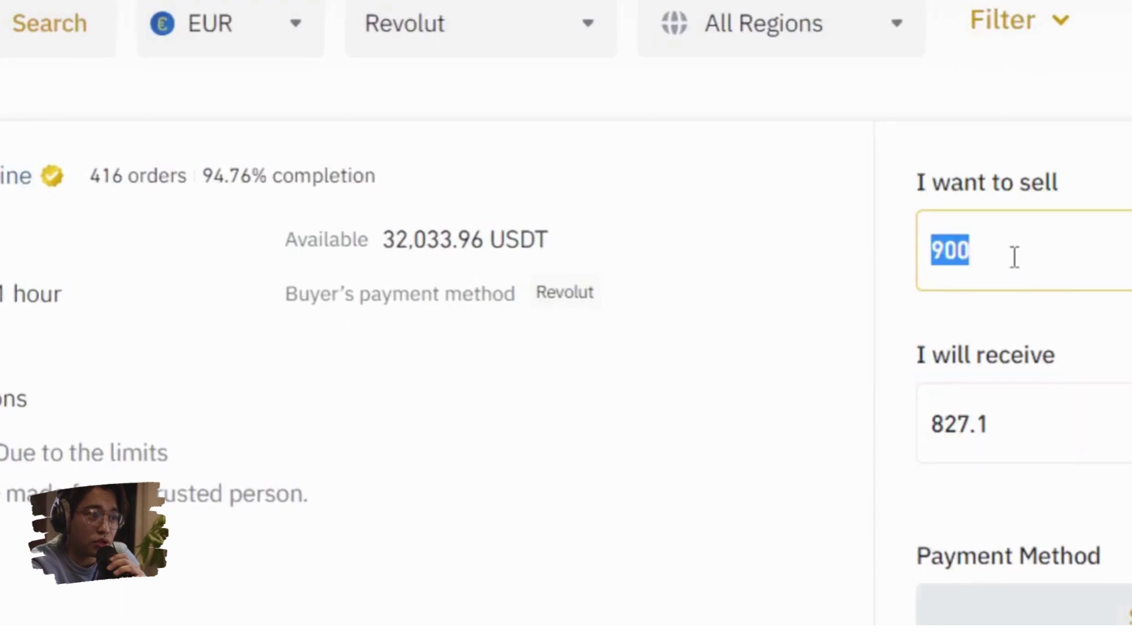
double_click(1025, 408)
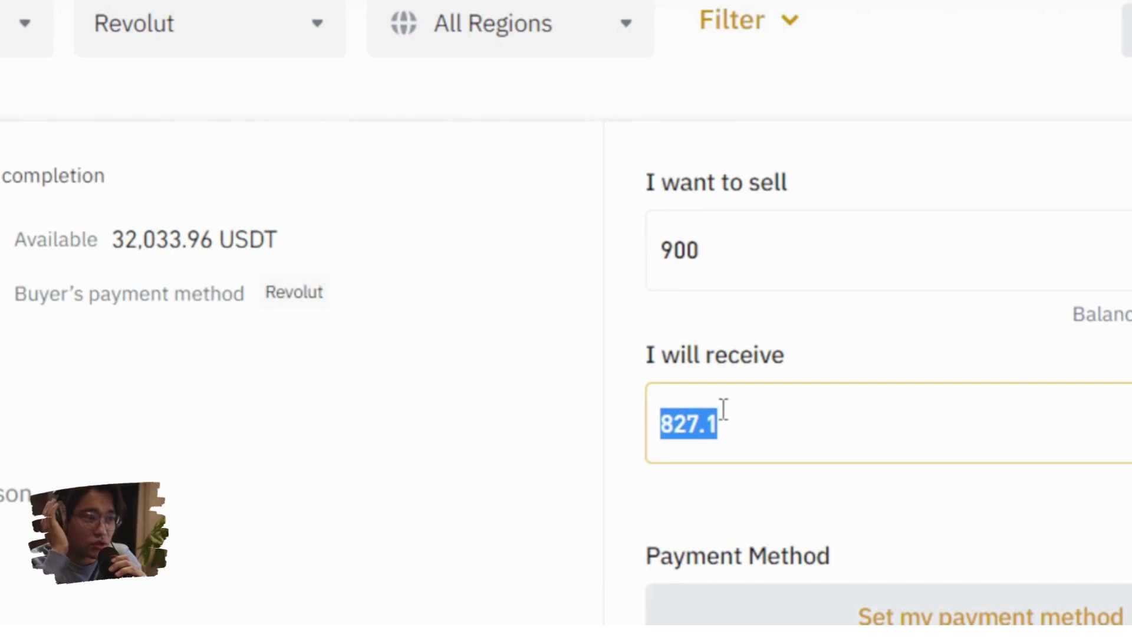
scroll(233, 220, down, 4)
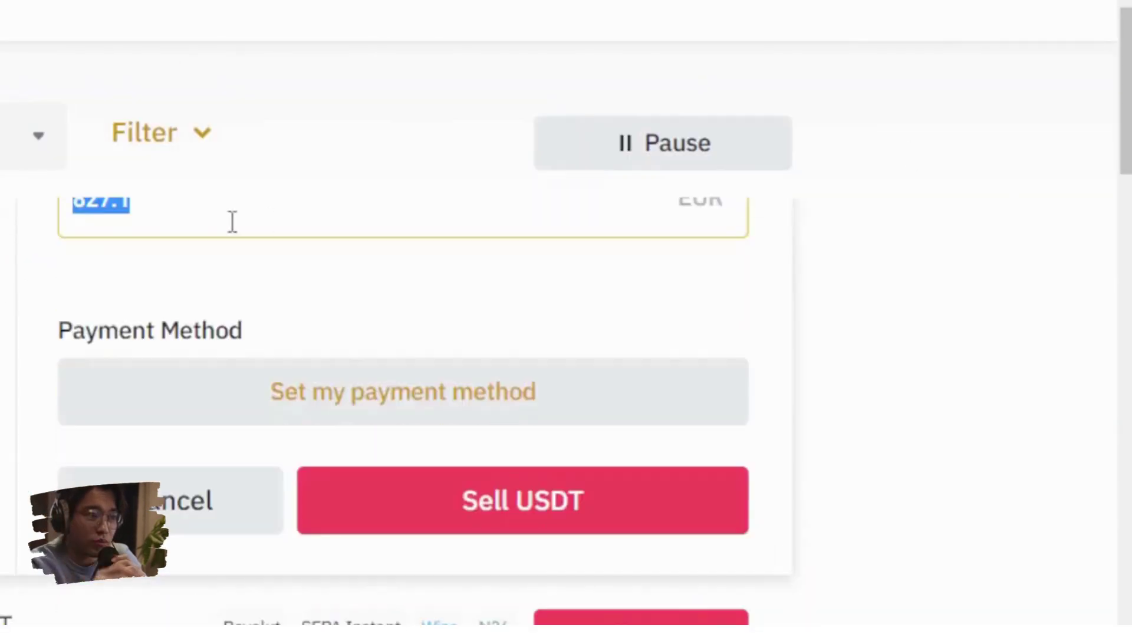
scroll(232, 220, up, 3)
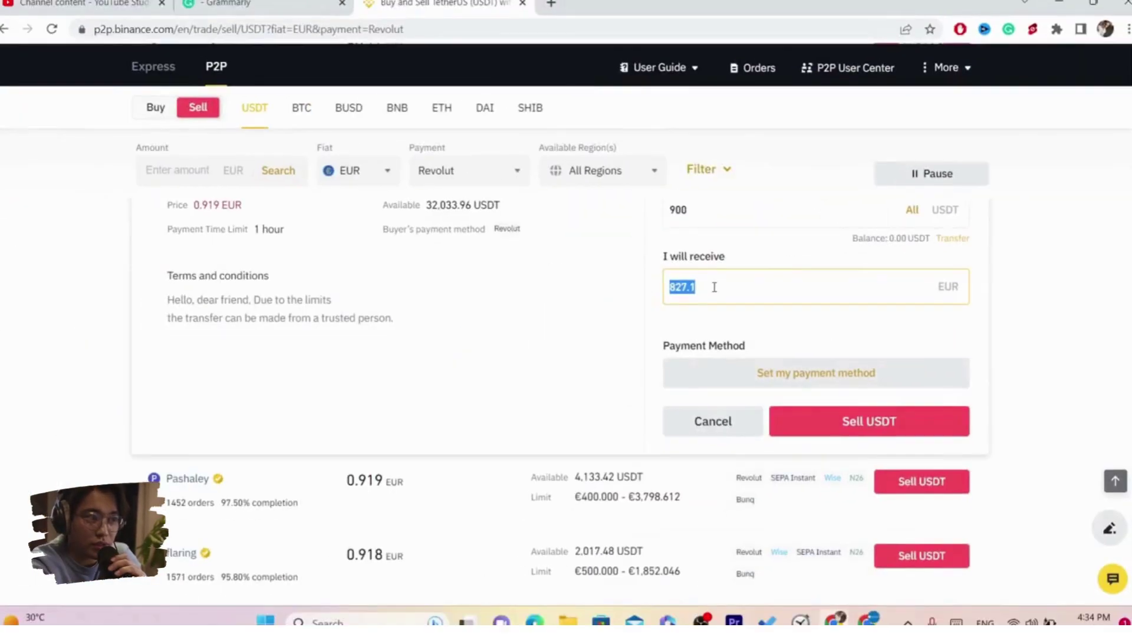